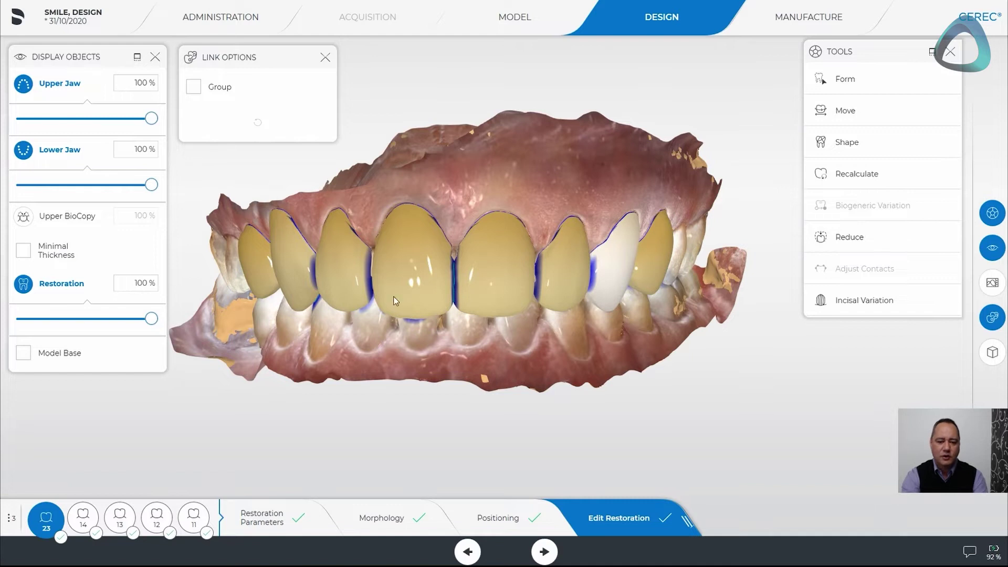
- Orbit the jaw model to inspect it from the side and front
{"action": "middle_click_drag", "start_coordinate": [501, 397], "coordinate": [520, 381]}
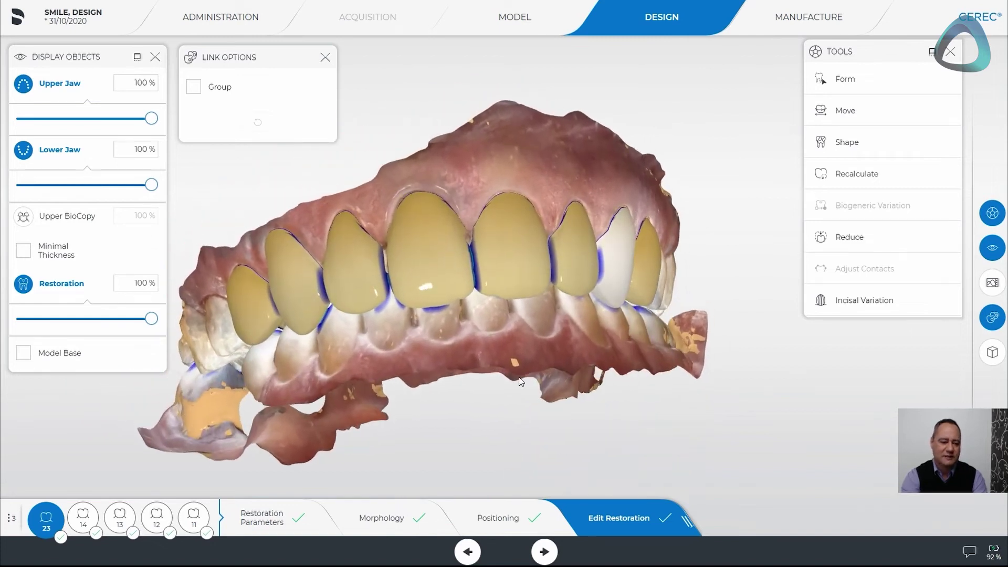
{"action": "middle_click_drag", "start_coordinate": [267, 323], "coordinate": [330, 361]}
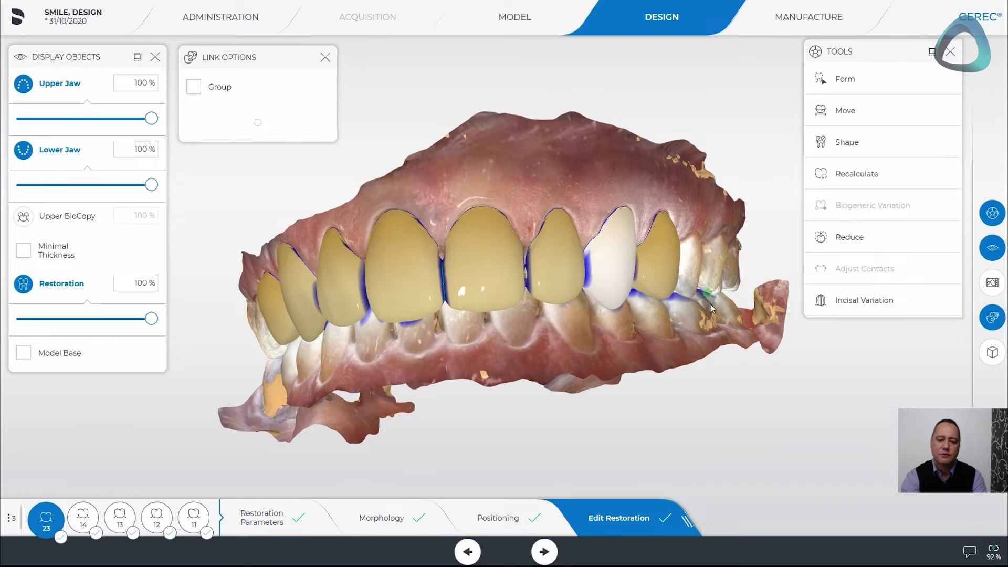
{"action": "middle_click_drag", "start_coordinate": [709, 302], "coordinate": [713, 316]}
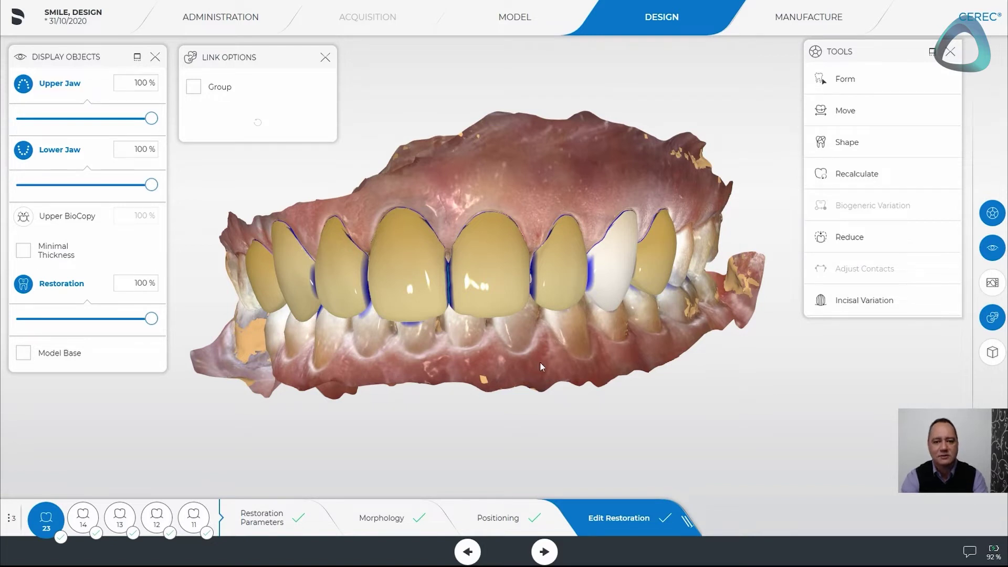
{"action": "middle_click_drag", "start_coordinate": [508, 362], "coordinate": [485, 364]}
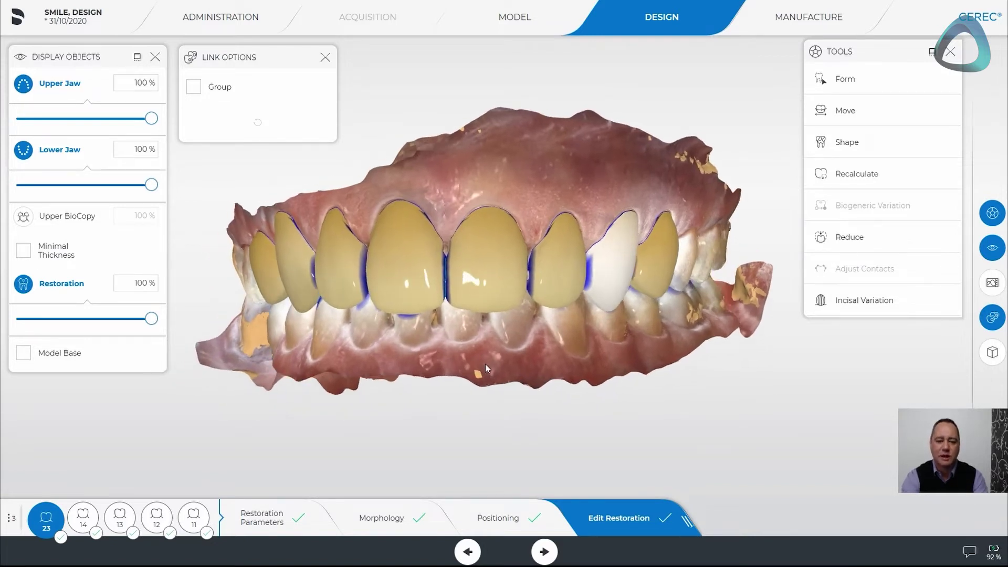
{"action": "middle_click_drag", "start_coordinate": [639, 350], "coordinate": [679, 347]}
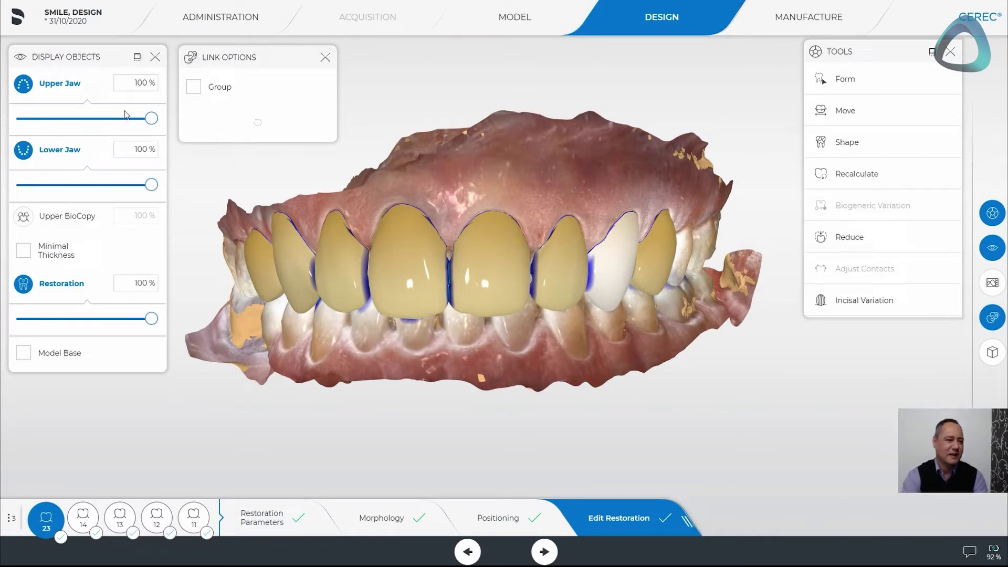
- Tick Smile Design under Indications in Administration, then return to Design
{"action": "left_click", "coordinate": [236, 26]}
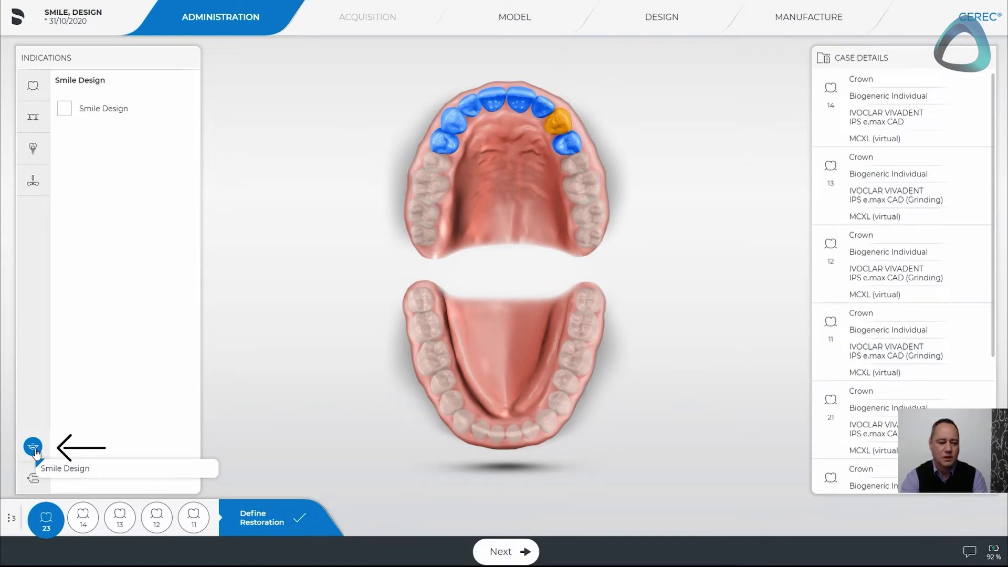
{"action": "left_click", "coordinate": [66, 110]}
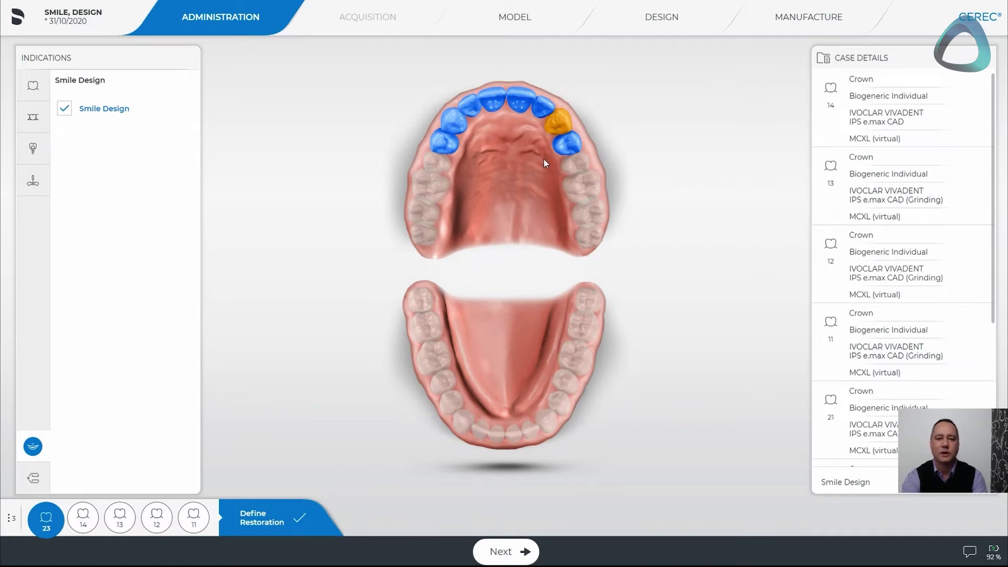
{"action": "left_click", "coordinate": [687, 21]}
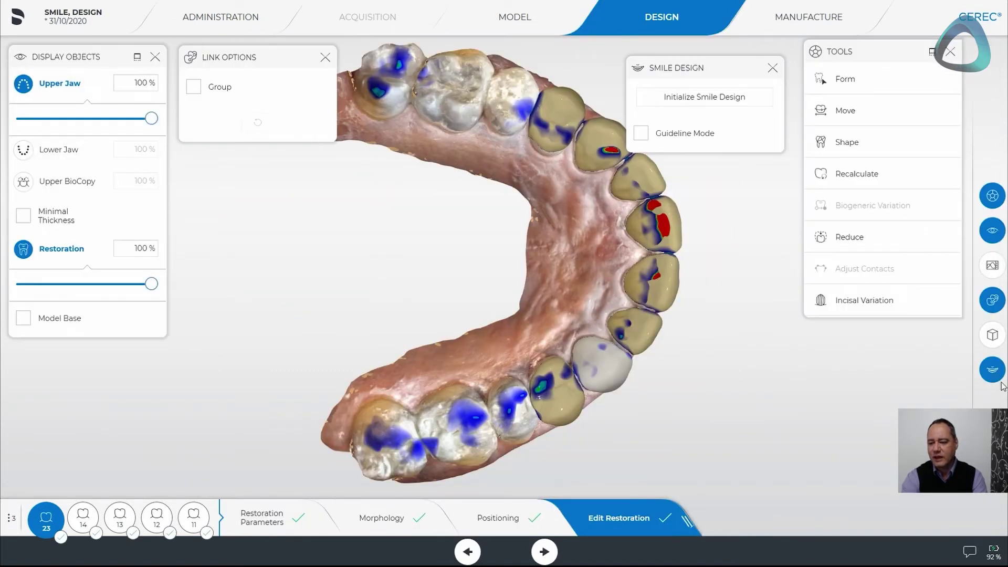
- Initialize Smile Design with smile design.jpg as the reference picture
{"action": "left_click", "coordinate": [994, 375]}
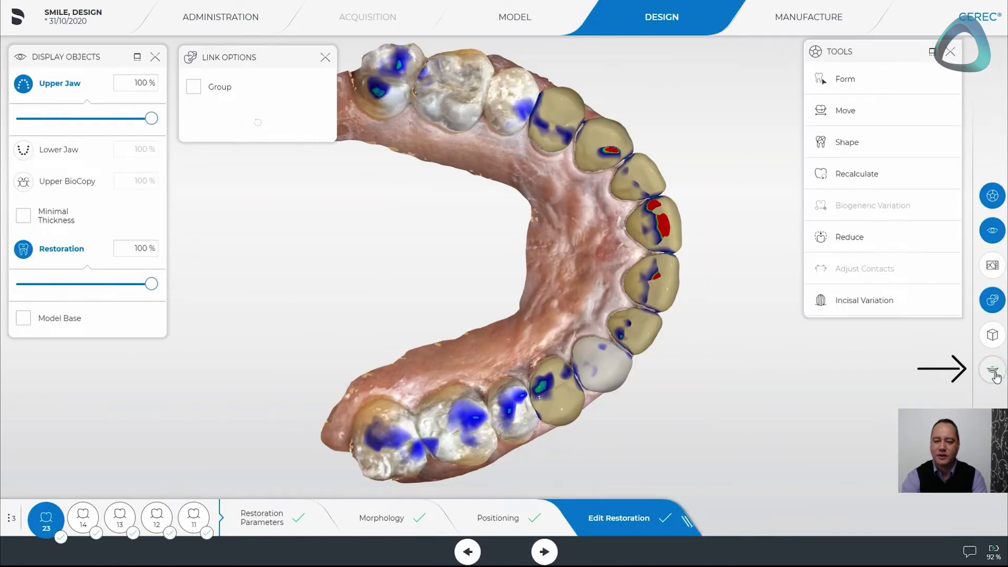
{"action": "left_click", "coordinate": [993, 374]}
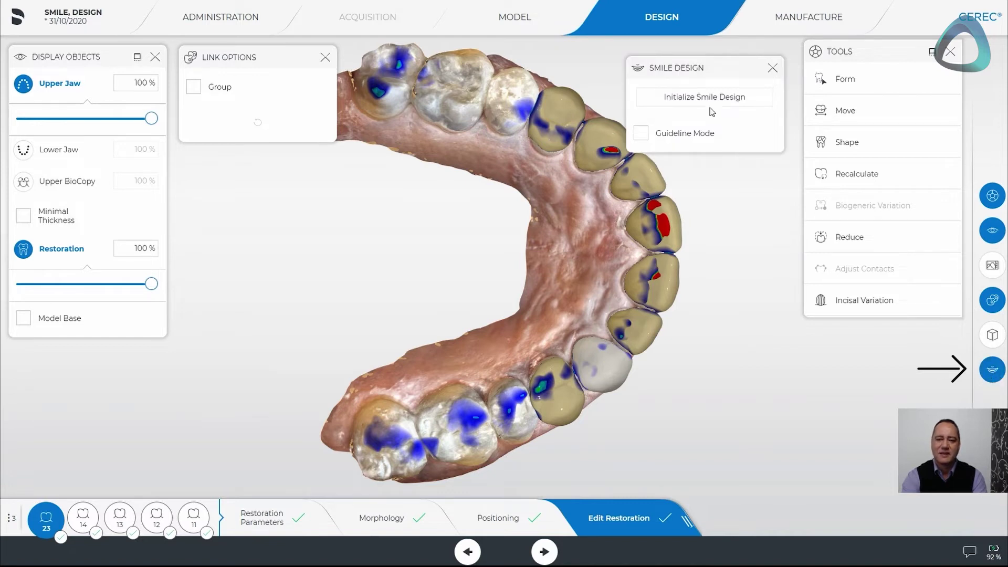
{"action": "left_click", "coordinate": [737, 102]}
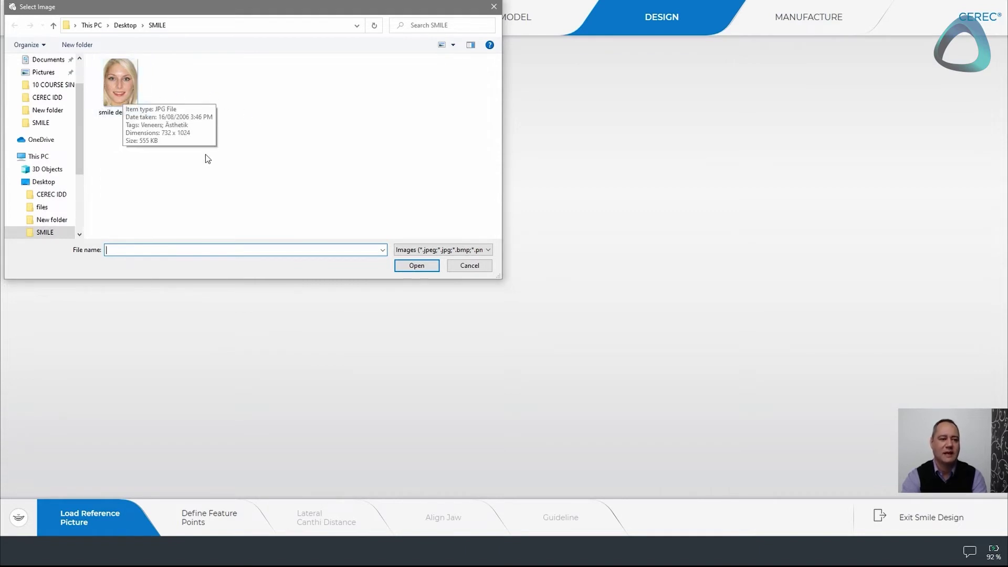
{"action": "left_click", "coordinate": [428, 267]}
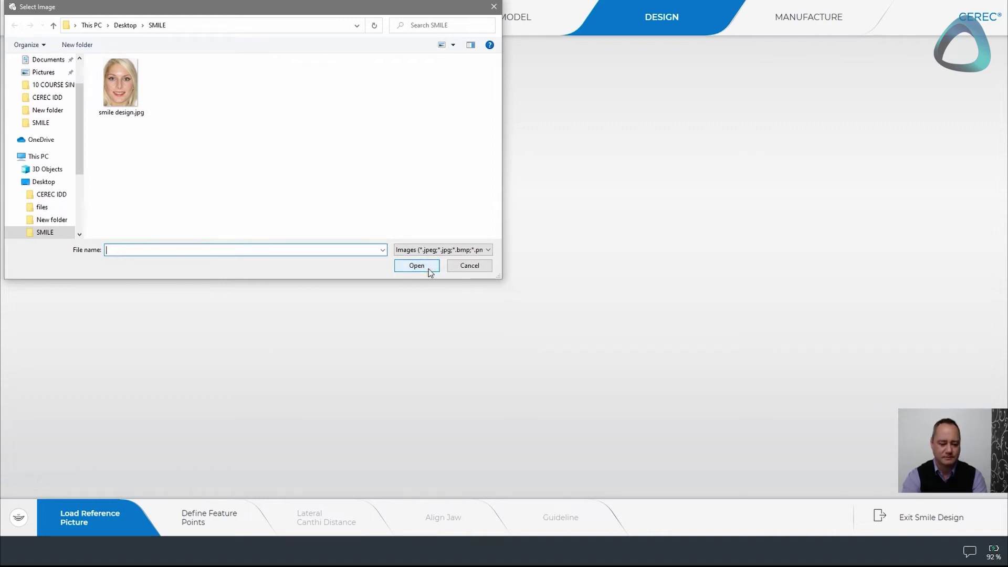
{"action": "left_click", "coordinate": [121, 84]}
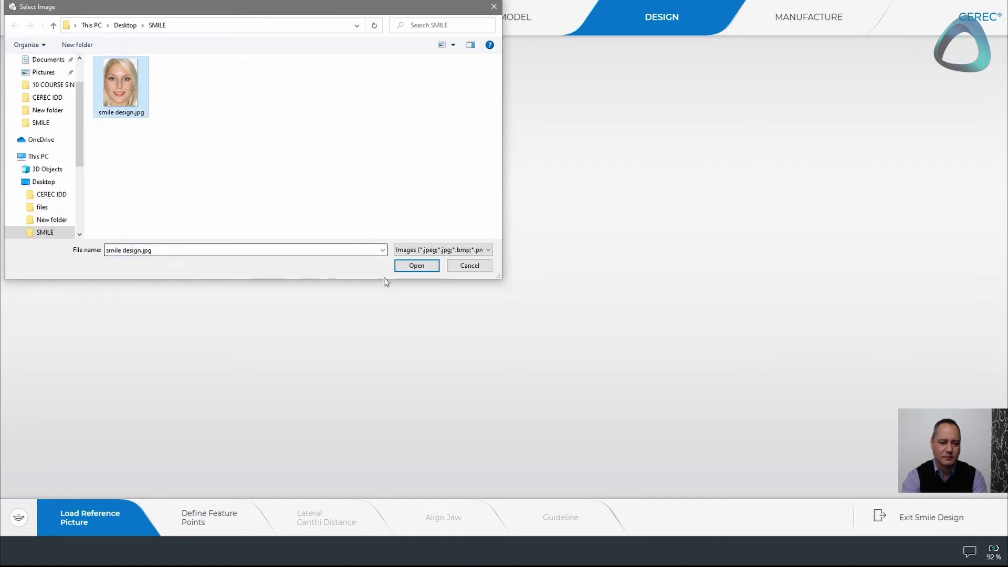
{"action": "left_click", "coordinate": [430, 267]}
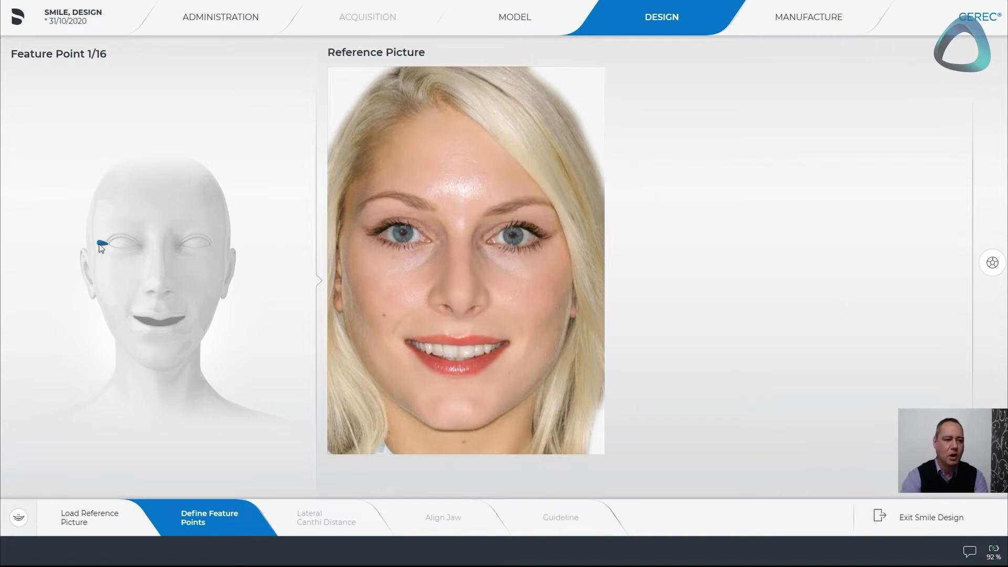
- Mark the eye corners, nose tip, face edges, mouth corners and lip centres
{"action": "left_click", "coordinate": [369, 232]}
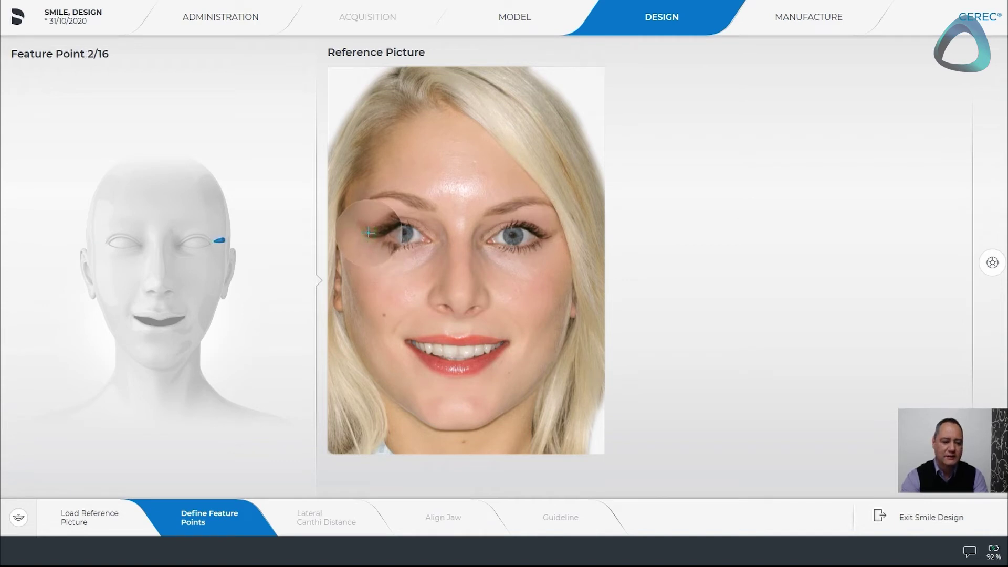
{"action": "left_click", "coordinate": [544, 237]}
{"action": "left_click", "coordinate": [462, 300]}
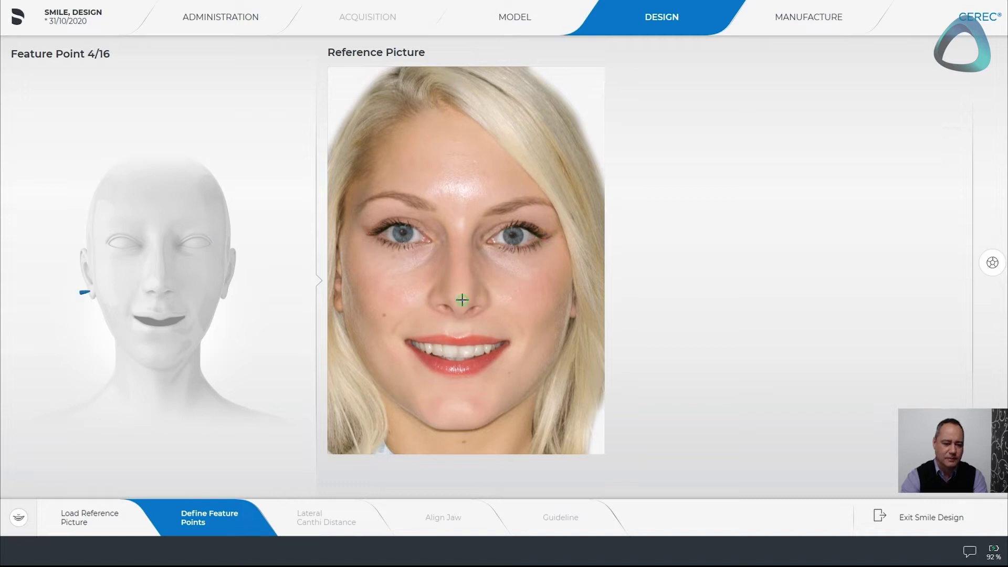
{"action": "left_click", "coordinate": [339, 305]}
{"action": "left_click", "coordinate": [575, 311]}
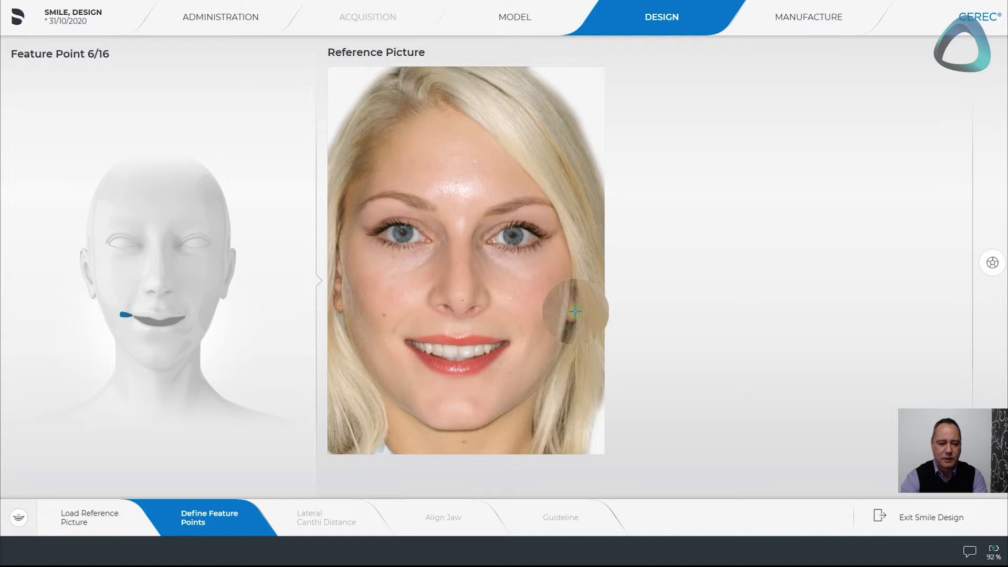
{"action": "left_click", "coordinate": [408, 342]}
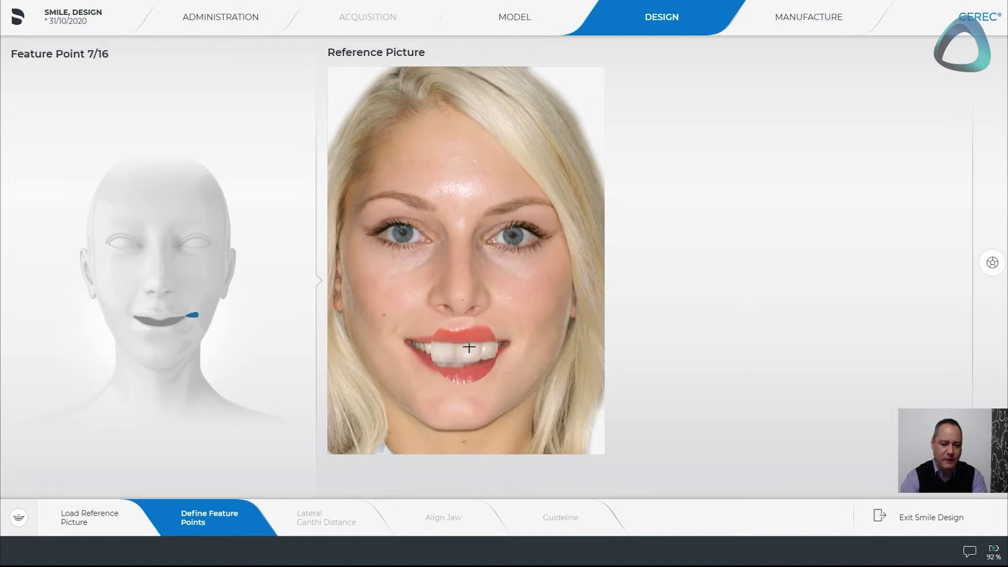
{"action": "left_click", "coordinate": [508, 343]}
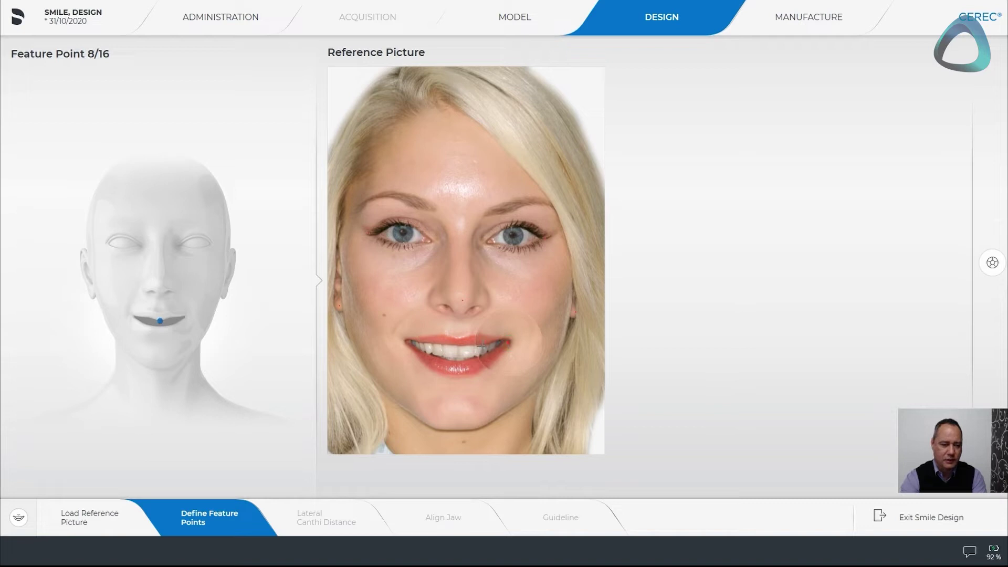
{"action": "left_click", "coordinate": [458, 336]}
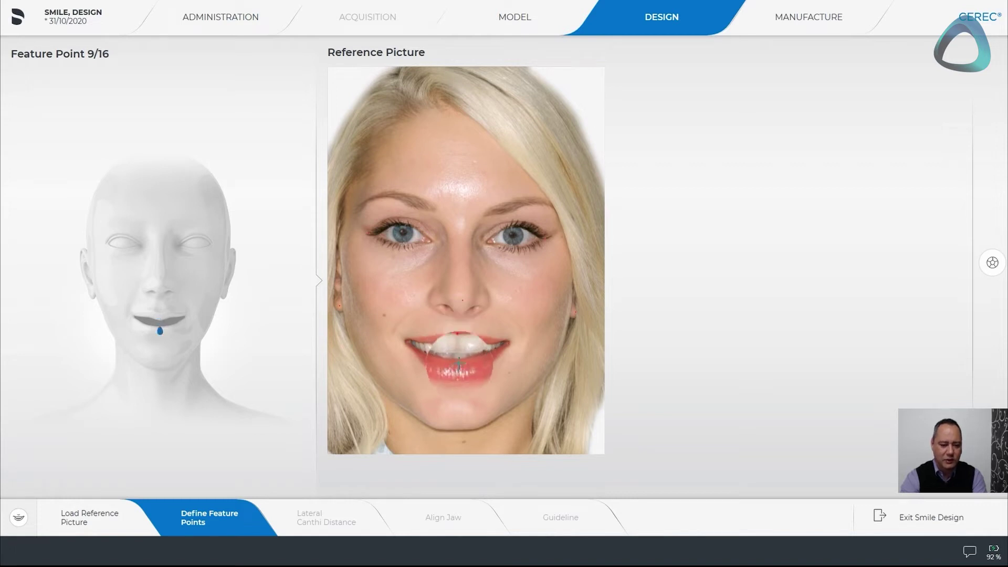
{"action": "left_click", "coordinate": [458, 361]}
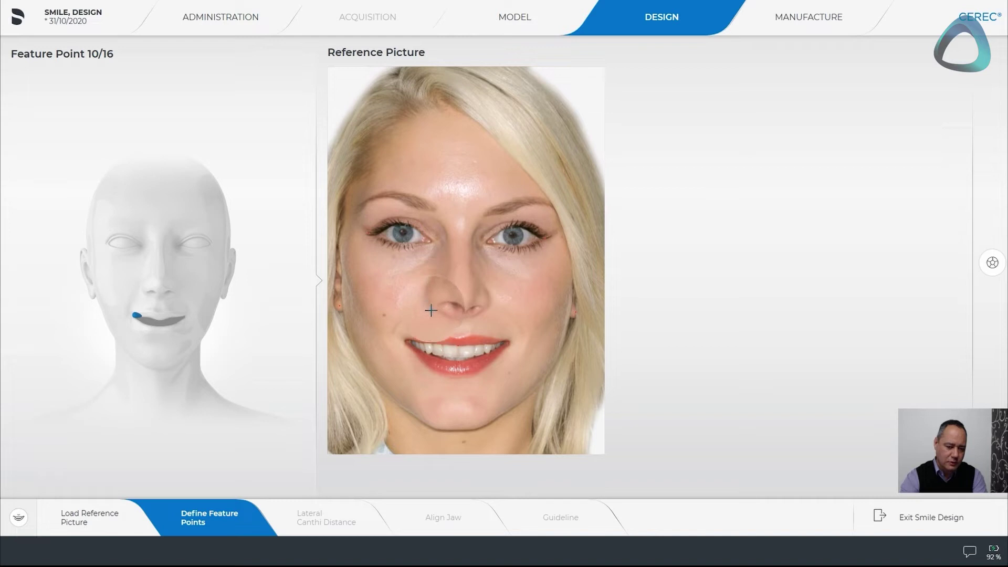
- Mark the remaining upper and lower lip points, both jaw-line points and the chin
{"action": "left_click", "coordinate": [430, 343]}
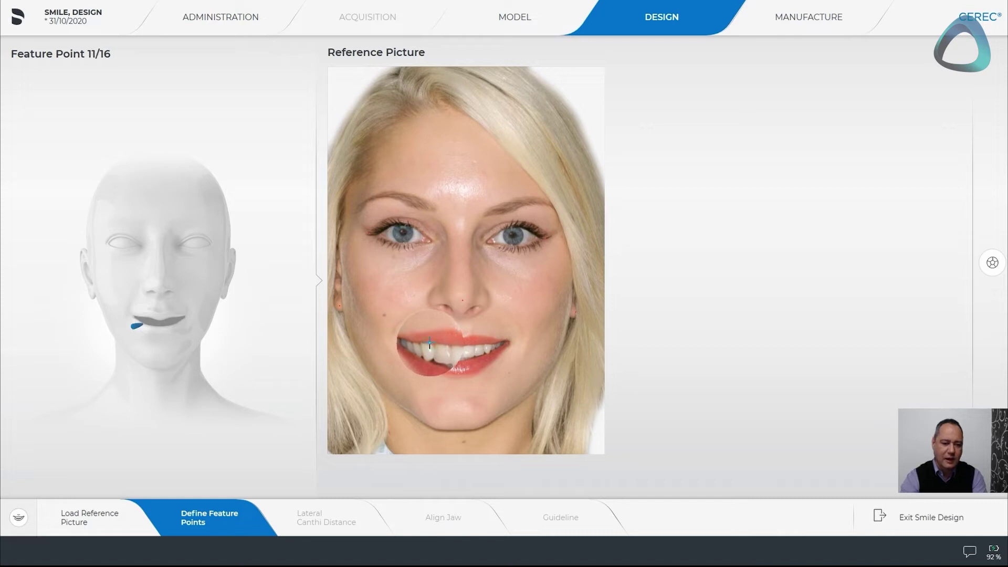
{"action": "left_click", "coordinate": [429, 357]}
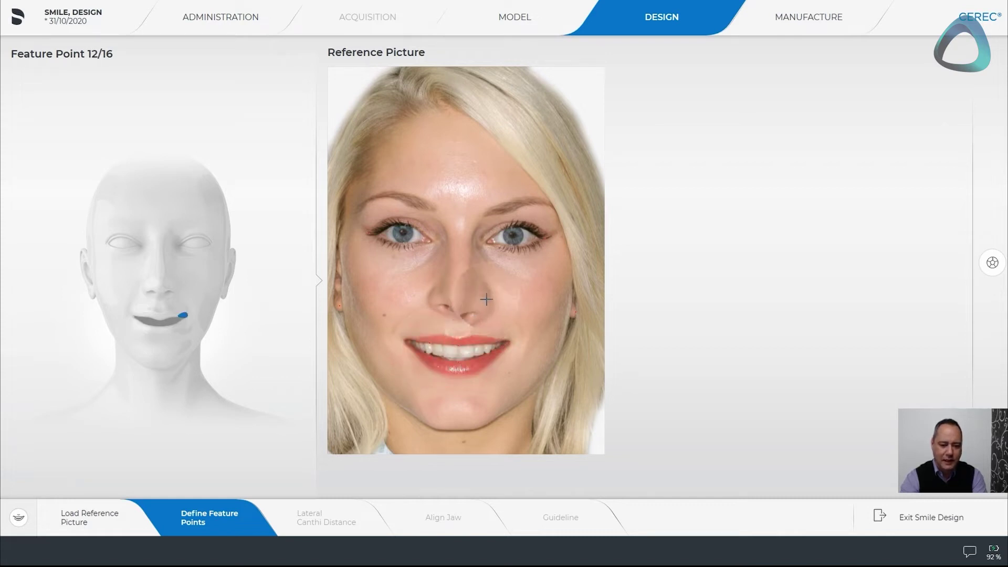
{"action": "left_click", "coordinate": [488, 342]}
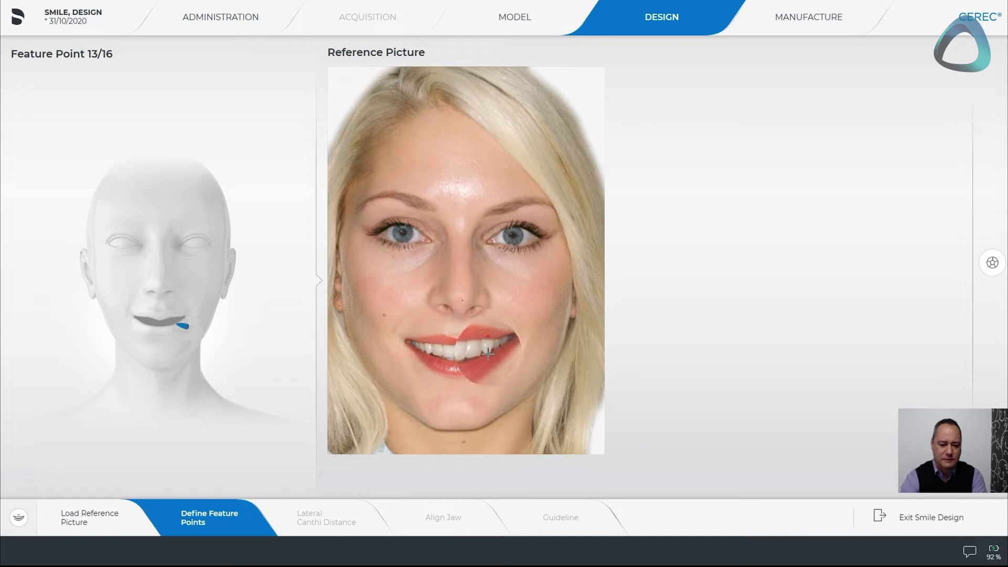
{"action": "left_click", "coordinate": [488, 356]}
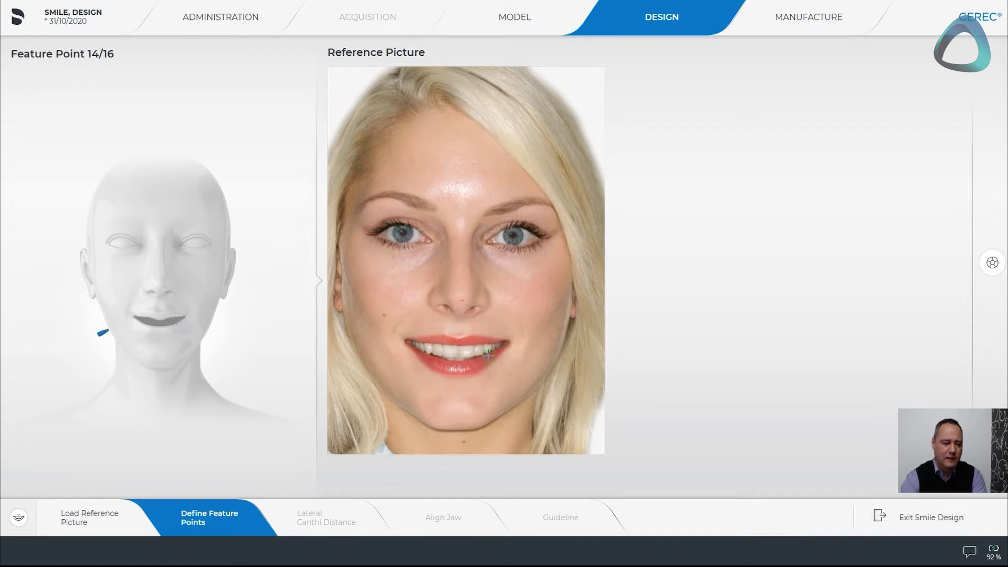
{"action": "left_click", "coordinate": [362, 363]}
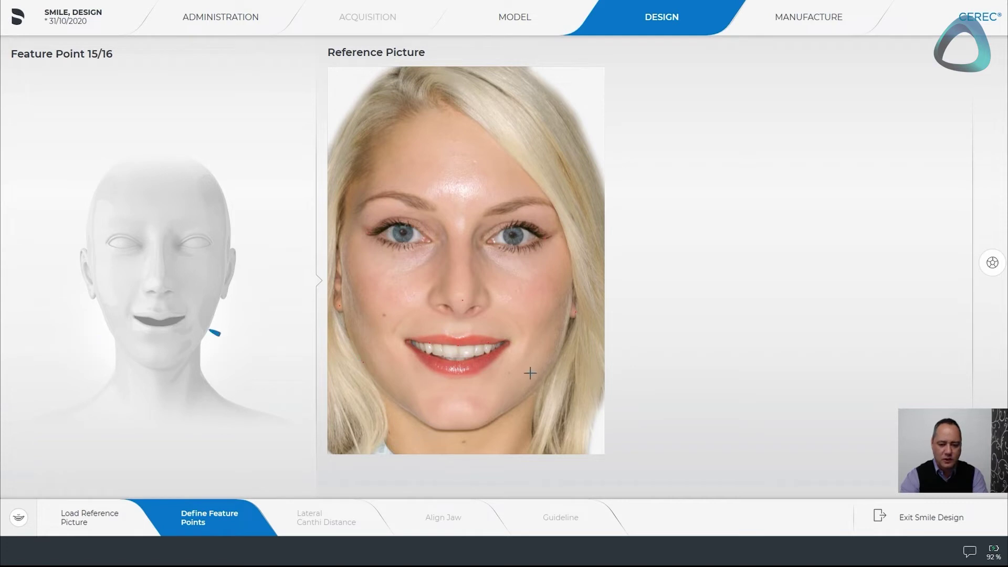
{"action": "left_click", "coordinate": [552, 367]}
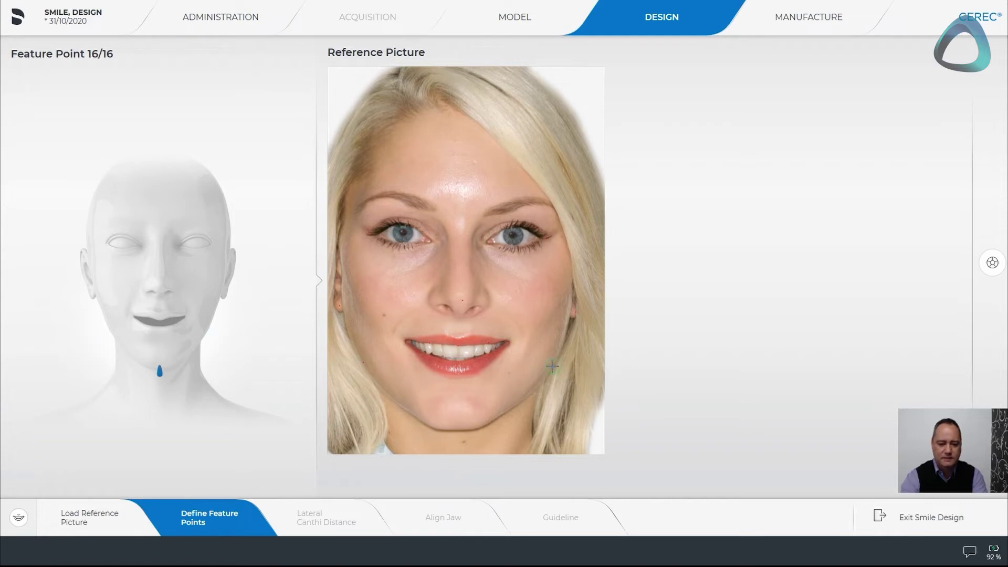
{"action": "left_click", "coordinate": [453, 420]}
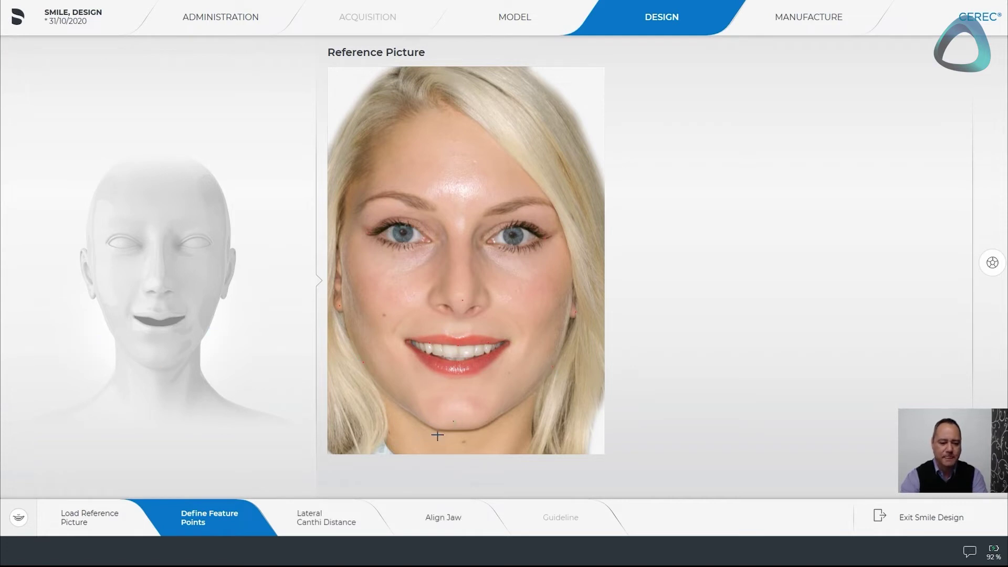
- Keep the lateral canthi distance at 85 mm and proceed to Align Jaw
{"action": "left_click", "coordinate": [352, 517]}
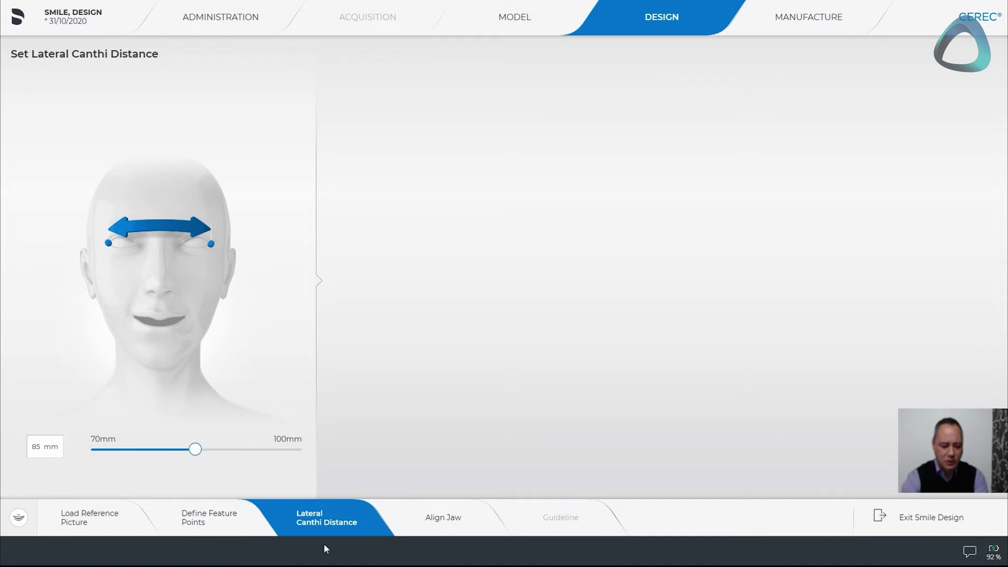
{"action": "left_click", "coordinate": [454, 524]}
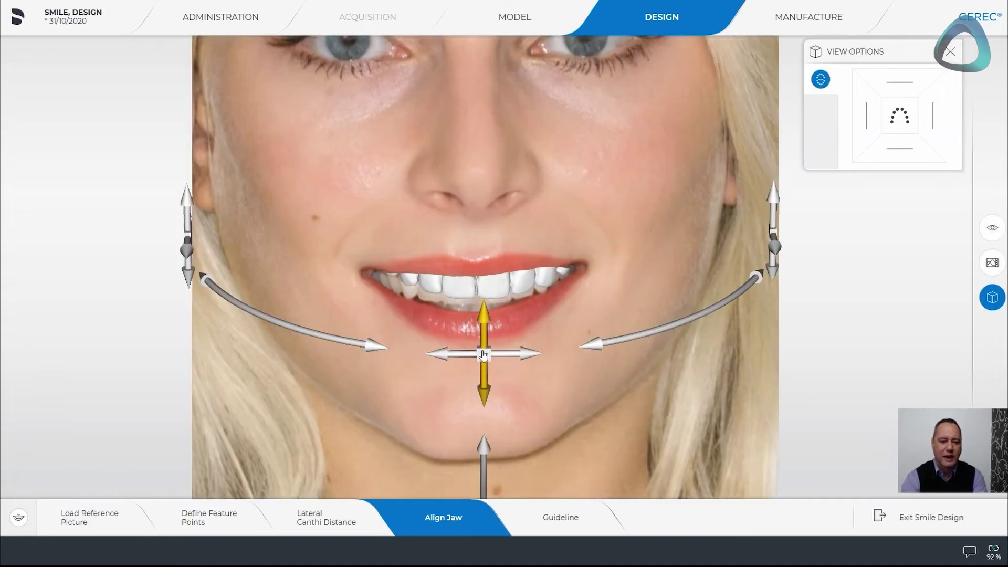
- Lower the jaw overlay with the vertical arrow so the teeth sit in the smile
{"action": "left_click", "coordinate": [483, 378]}
{"action": "left_click_drag", "start_coordinate": [484, 378], "coordinate": [483, 386]}
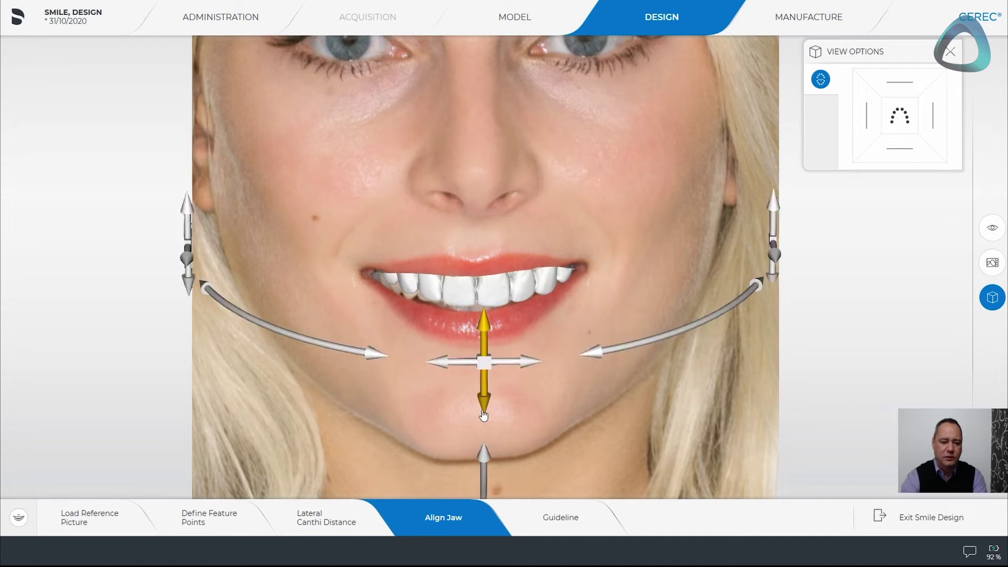
{"action": "left_click_drag", "start_coordinate": [483, 455], "coordinate": [484, 440]}
{"action": "left_click_drag", "start_coordinate": [487, 355], "coordinate": [488, 370]}
{"action": "left_click_drag", "start_coordinate": [488, 449], "coordinate": [489, 445]}
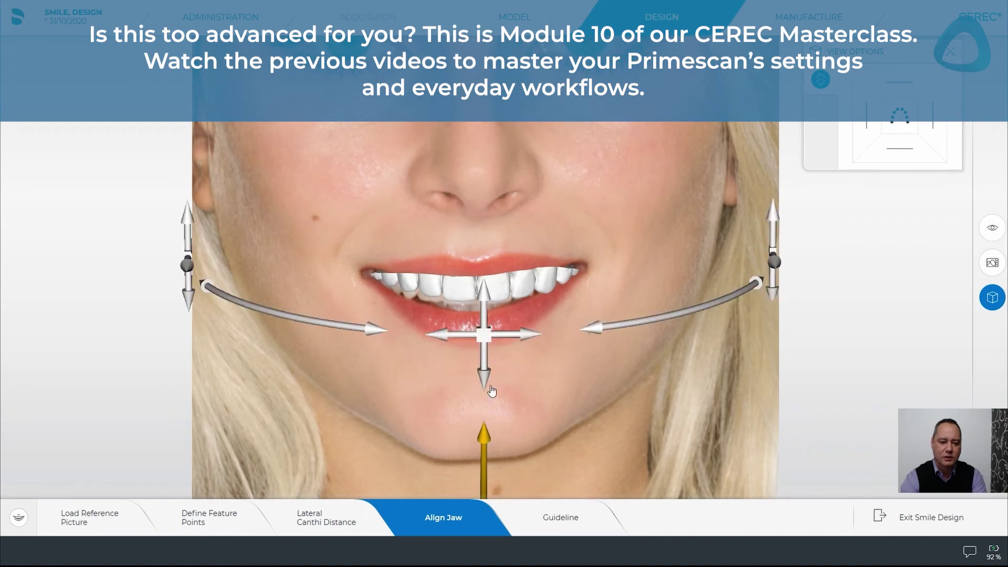
{"action": "left_click_drag", "start_coordinate": [483, 356], "coordinate": [482, 361]}
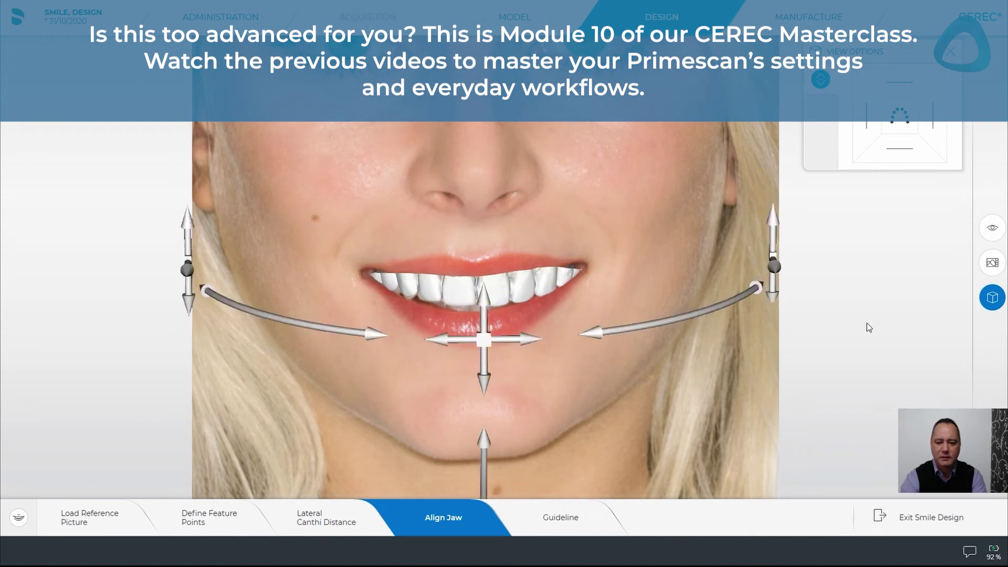
- Correct the jaw's rotation with the curved gizmo arrows
{"action": "left_click_drag", "start_coordinate": [866, 335], "coordinate": [833, 340]}
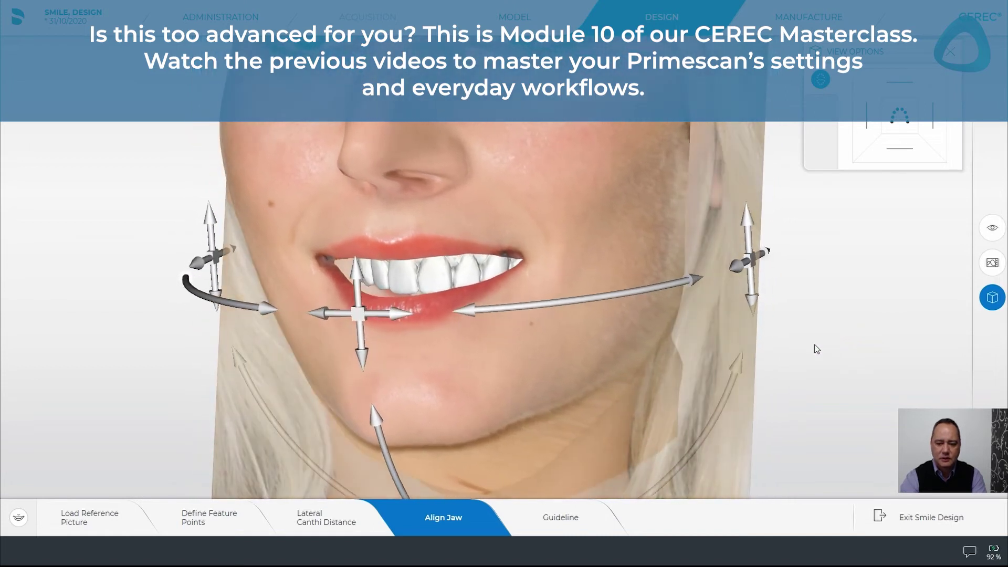
{"action": "left_click_drag", "start_coordinate": [732, 393], "coordinate": [730, 394]}
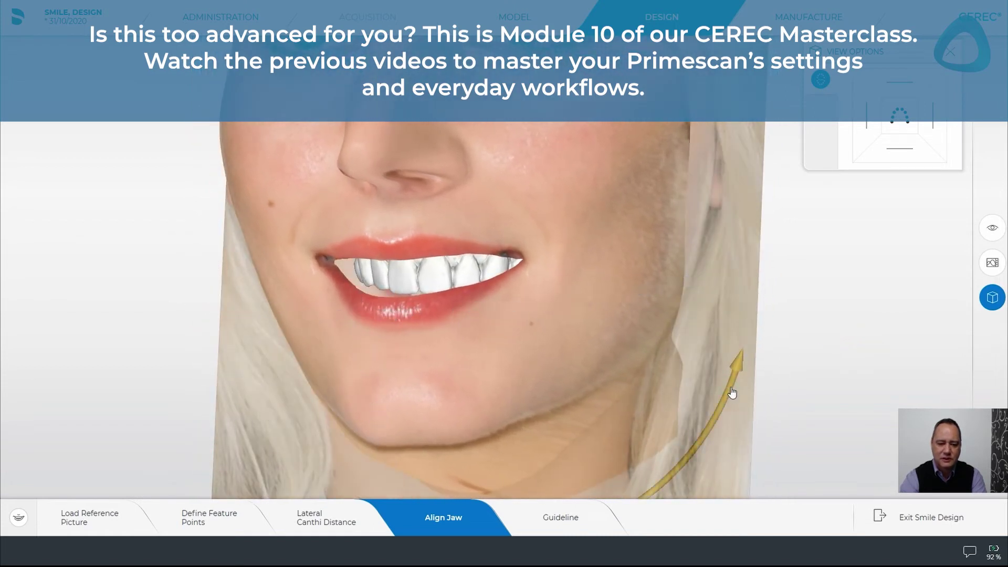
{"action": "left_click_drag", "start_coordinate": [733, 391], "coordinate": [733, 390]}
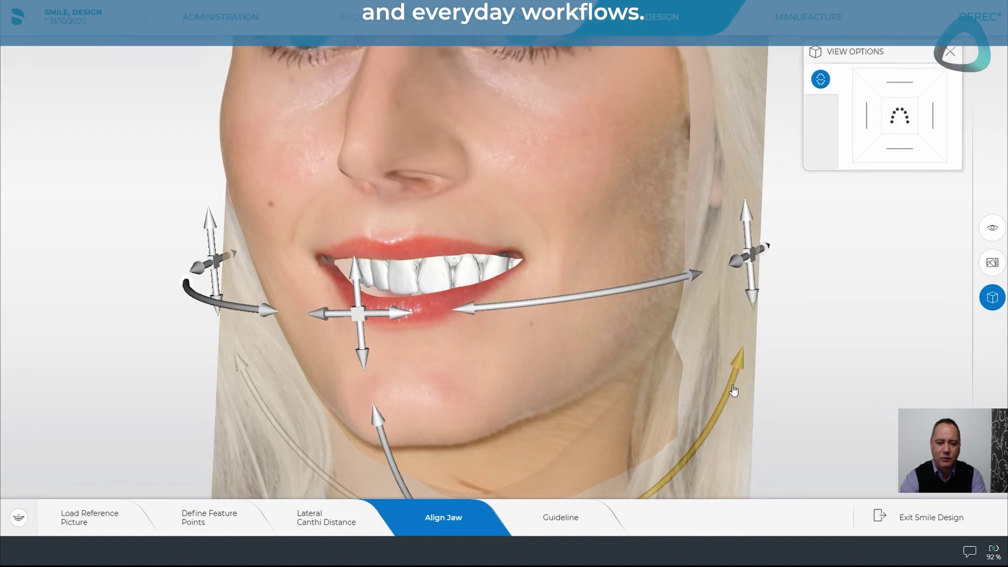
{"action": "left_click_drag", "start_coordinate": [766, 248], "coordinate": [770, 251]}
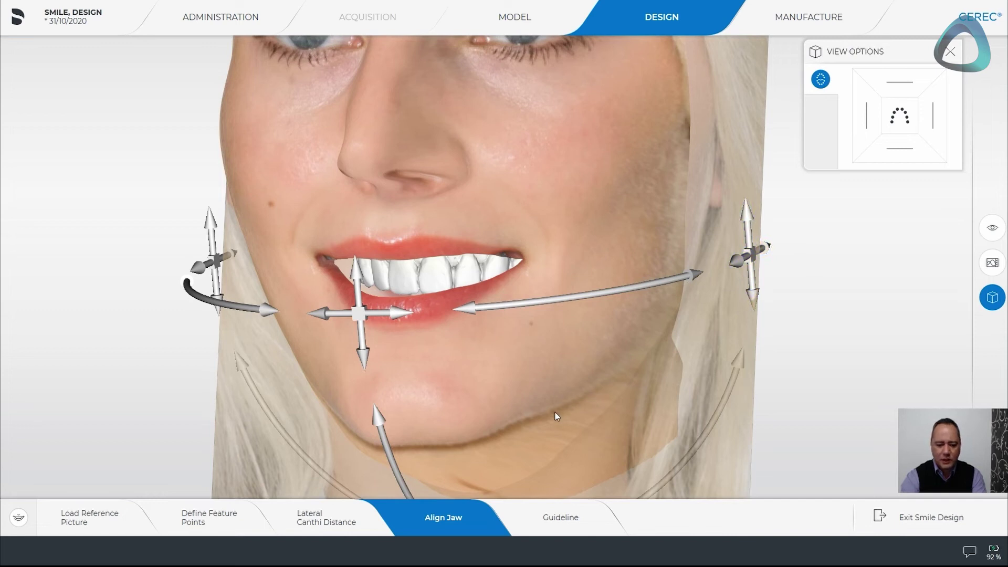
- Shift the guideline planes slightly left and bring up the Smile Design display options
{"action": "left_click", "coordinate": [557, 529]}
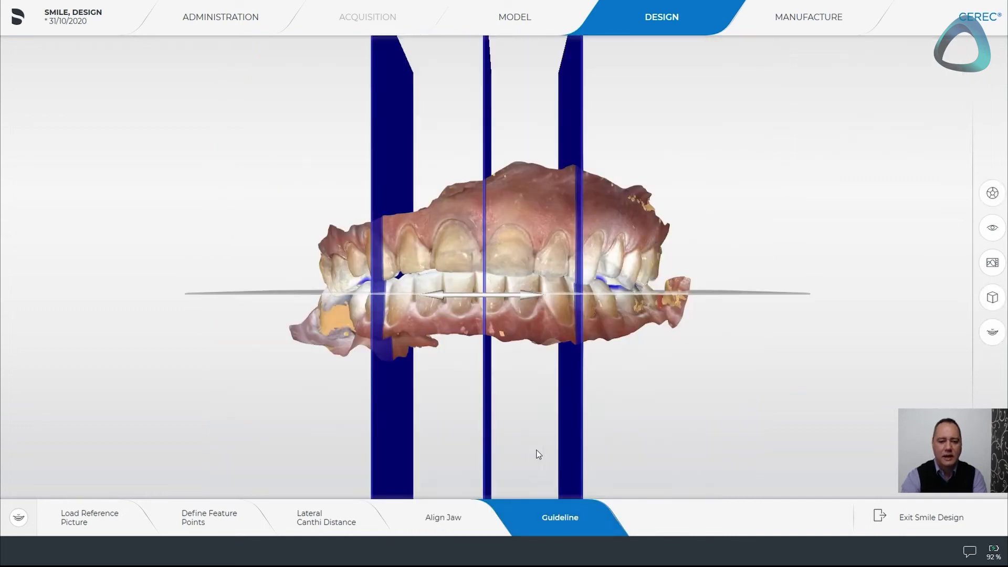
{"action": "mouse_move", "coordinate": [501, 300]}
{"action": "left_mouse_down"}
{"action": "mouse_move", "coordinate": [532, 300]}
{"action": "mouse_move", "coordinate": [499, 300]}
{"action": "left_mouse_up"}
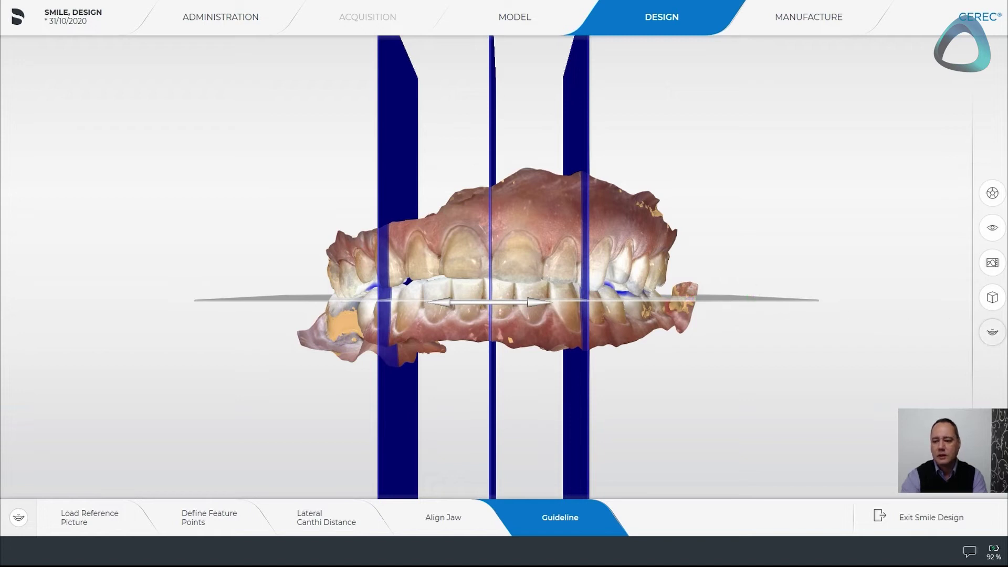
{"action": "left_click", "coordinate": [993, 334]}
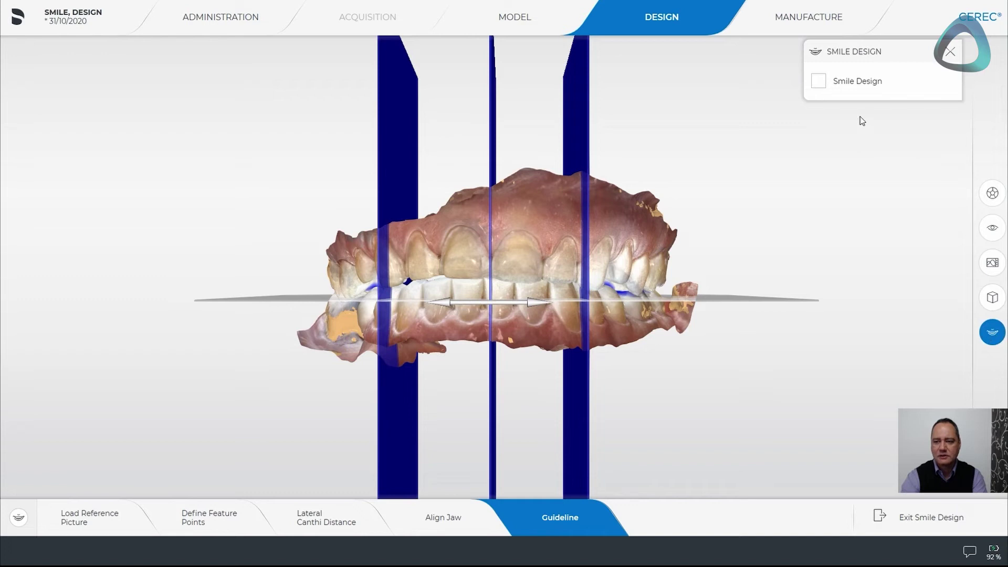
- Show the teeth on the face photo, inspect from several angles, then exit Smile Design
{"action": "left_click", "coordinate": [818, 81]}
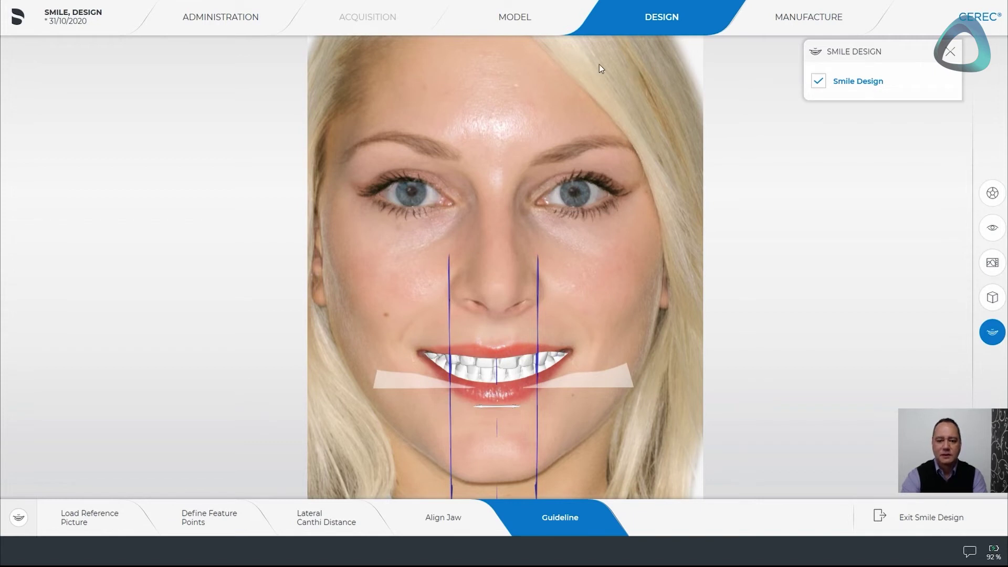
{"action": "left_click_drag", "start_coordinate": [762, 261], "coordinate": [679, 353]}
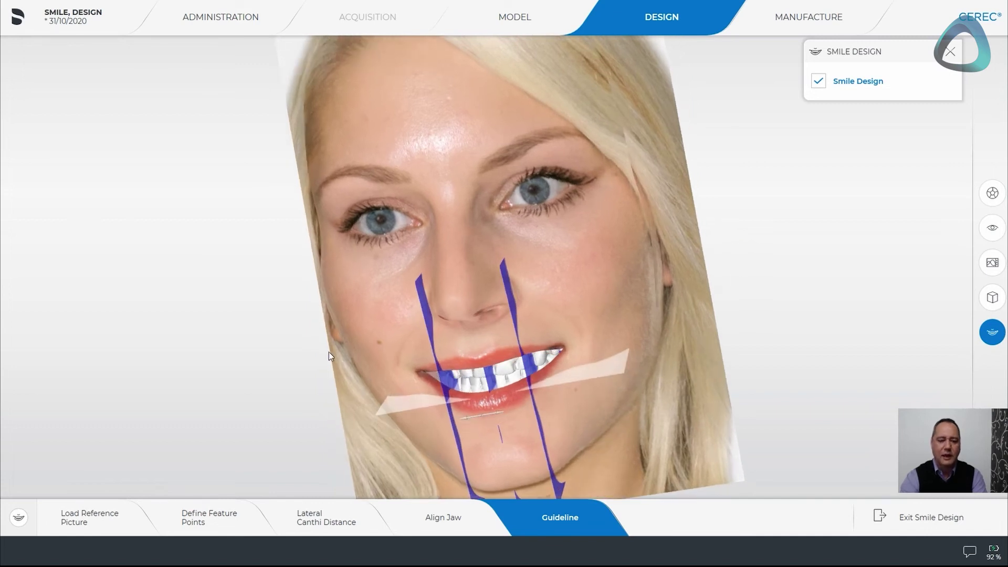
{"action": "left_click_drag", "start_coordinate": [354, 365], "coordinate": [326, 344]}
{"action": "left_click", "coordinate": [994, 199]}
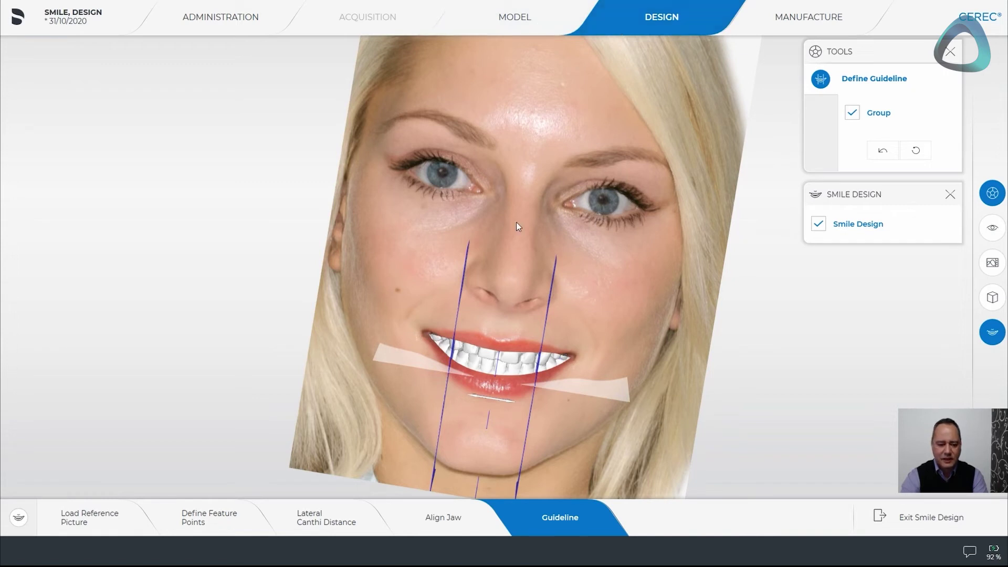
{"action": "left_click", "coordinate": [923, 520]}
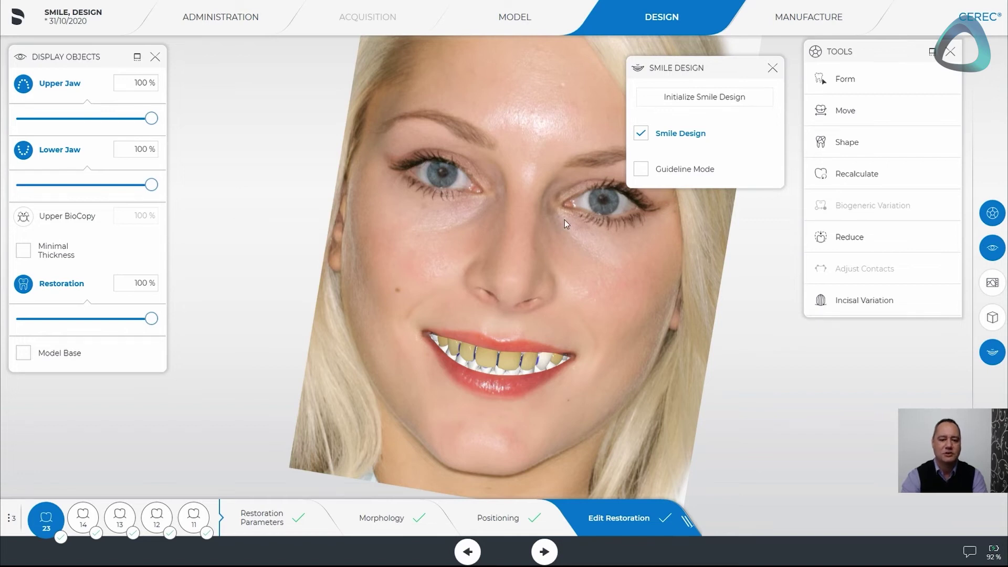
- Rotate the face back to a frontal view of the restorations and return to Morphology
{"action": "middle_click_drag", "start_coordinate": [662, 273], "coordinate": [516, 370]}
{"action": "middle_click_drag", "start_coordinate": [641, 364], "coordinate": [644, 333]}
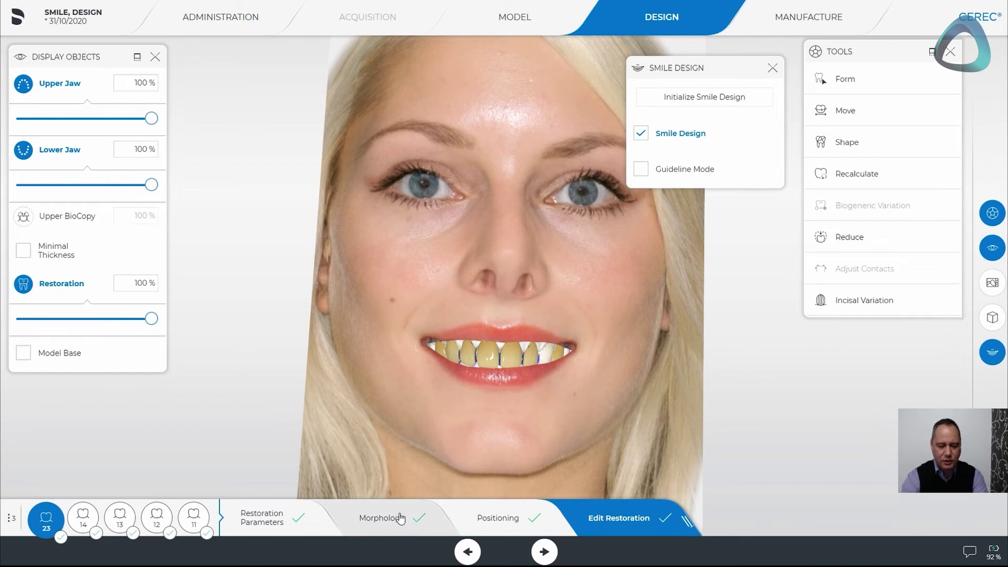
{"action": "left_click", "coordinate": [397, 518]}
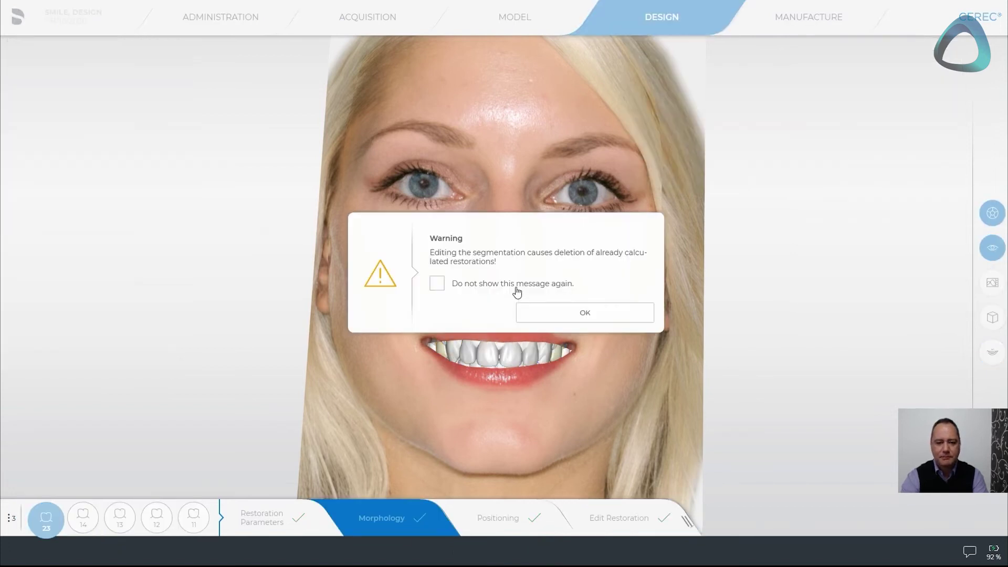
- Accept the segmentation warning and switch off the Smile Design face photo
{"action": "left_click", "coordinate": [576, 317]}
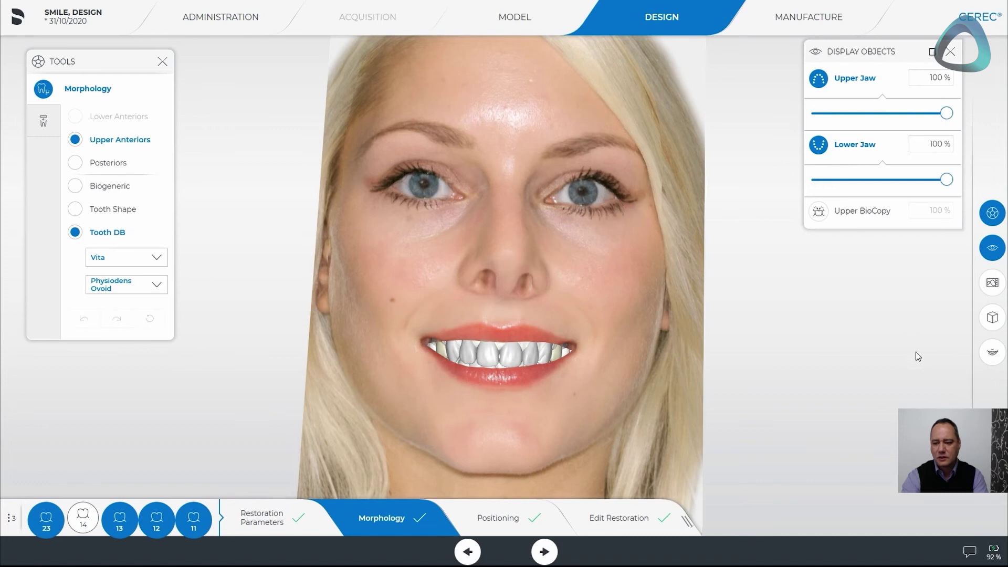
{"action": "left_click", "coordinate": [992, 352]}
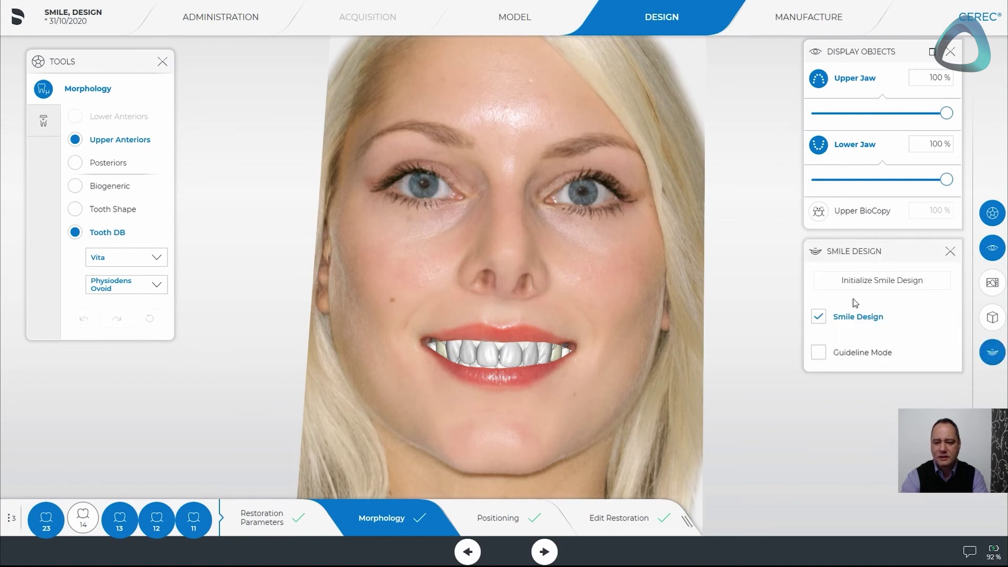
{"action": "left_click", "coordinate": [819, 317]}
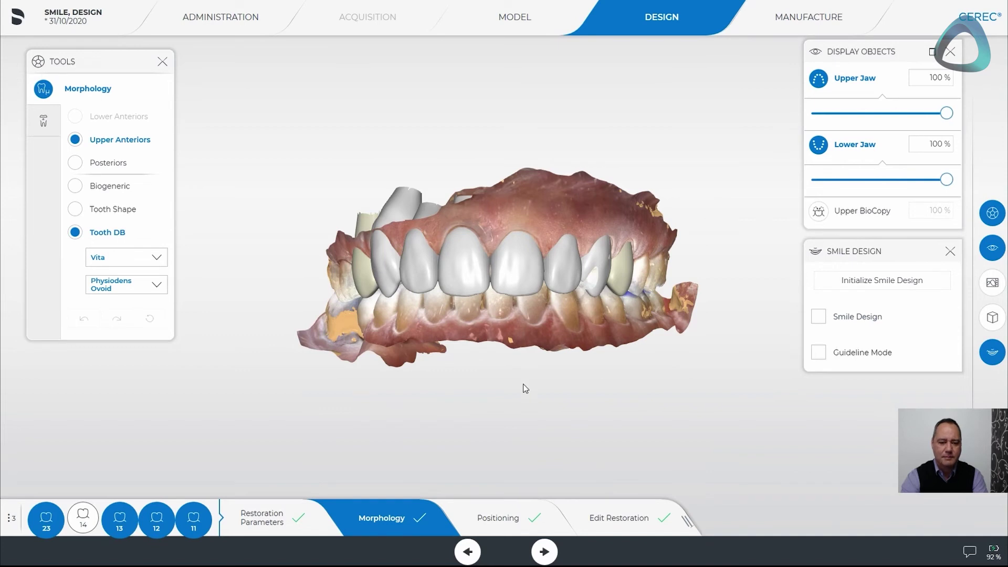
- Try the Candulor Physioset Oval S, Triangle S and Tall tooth forms
{"action": "mouse_move", "coordinate": [518, 362]}
{"action": "left_mouse_down"}
{"action": "mouse_move", "coordinate": [546, 364]}
{"action": "mouse_move", "coordinate": [516, 359]}
{"action": "left_mouse_up"}
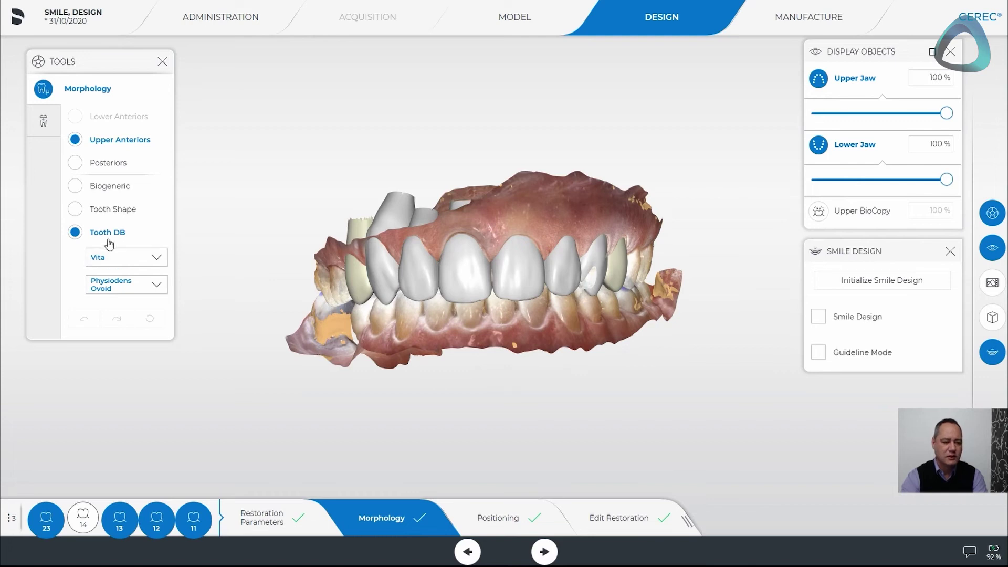
{"action": "left_click", "coordinate": [161, 261]}
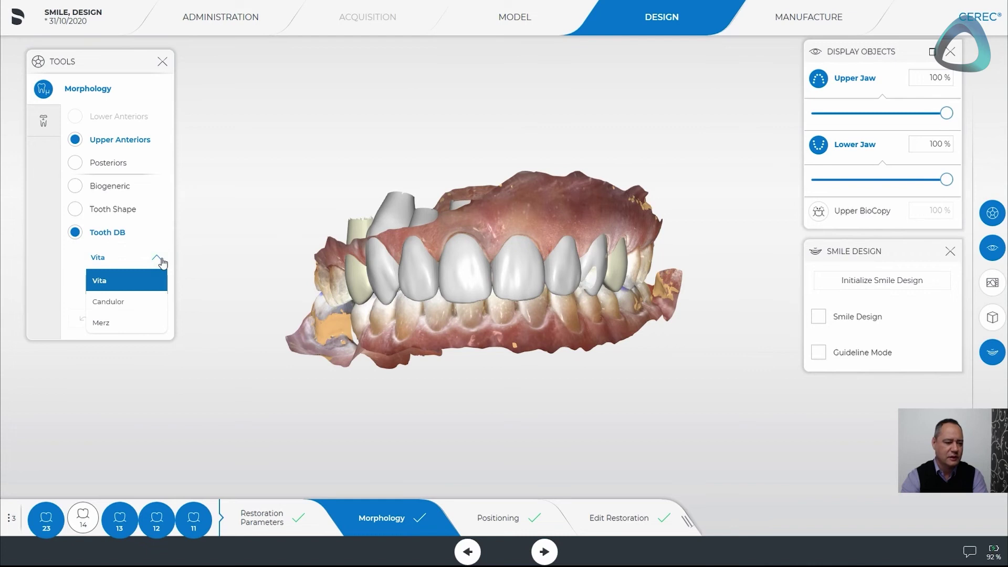
{"action": "left_click", "coordinate": [154, 310]}
{"action": "left_click", "coordinate": [152, 287]}
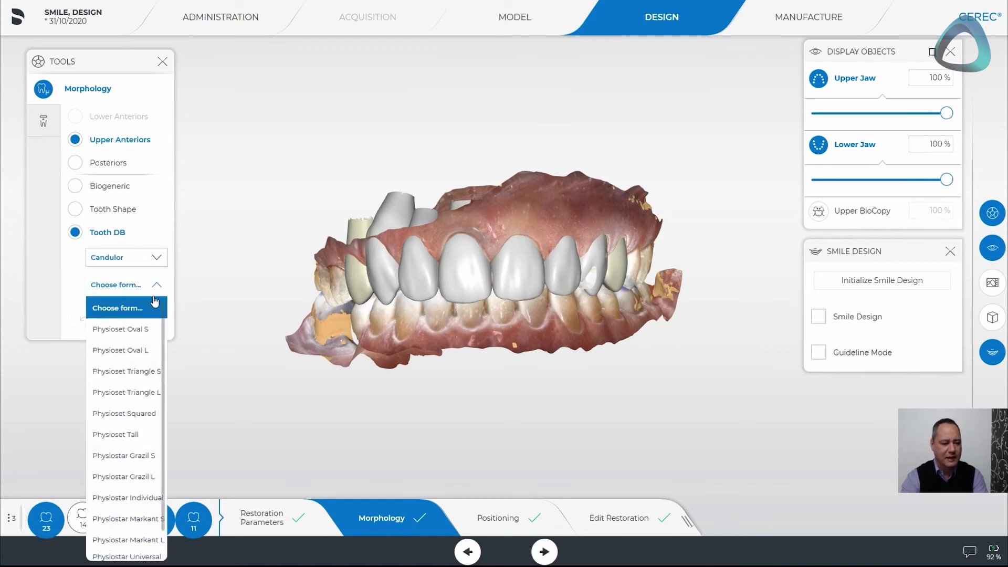
{"action": "left_click", "coordinate": [135, 335]}
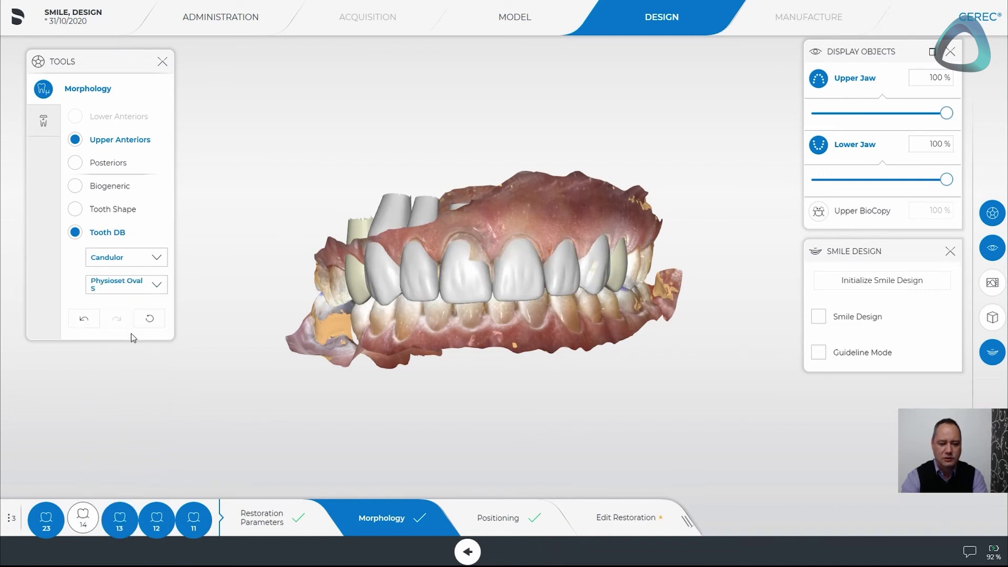
{"action": "left_click", "coordinate": [156, 285]}
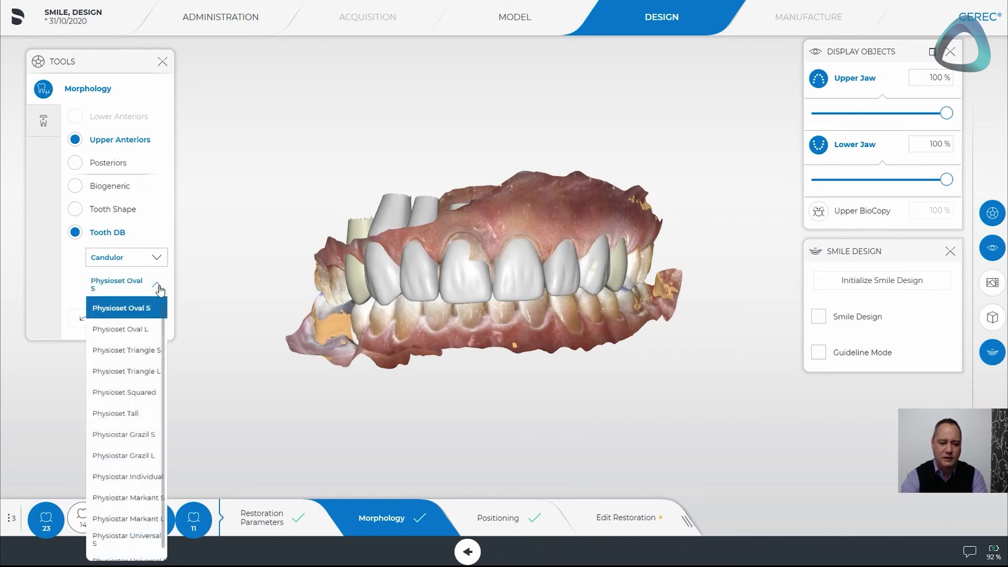
{"action": "left_click", "coordinate": [146, 350]}
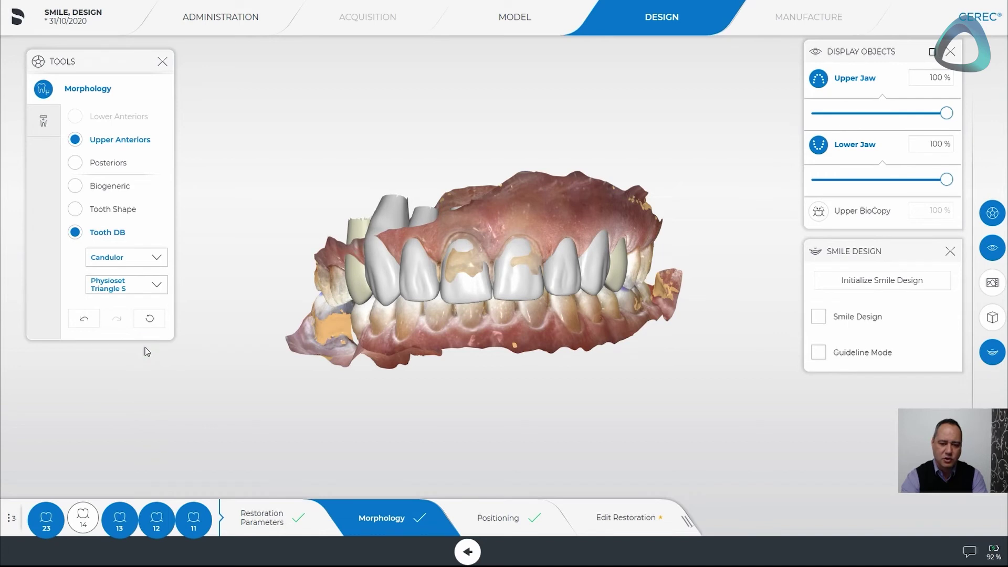
{"action": "left_click", "coordinate": [149, 285]}
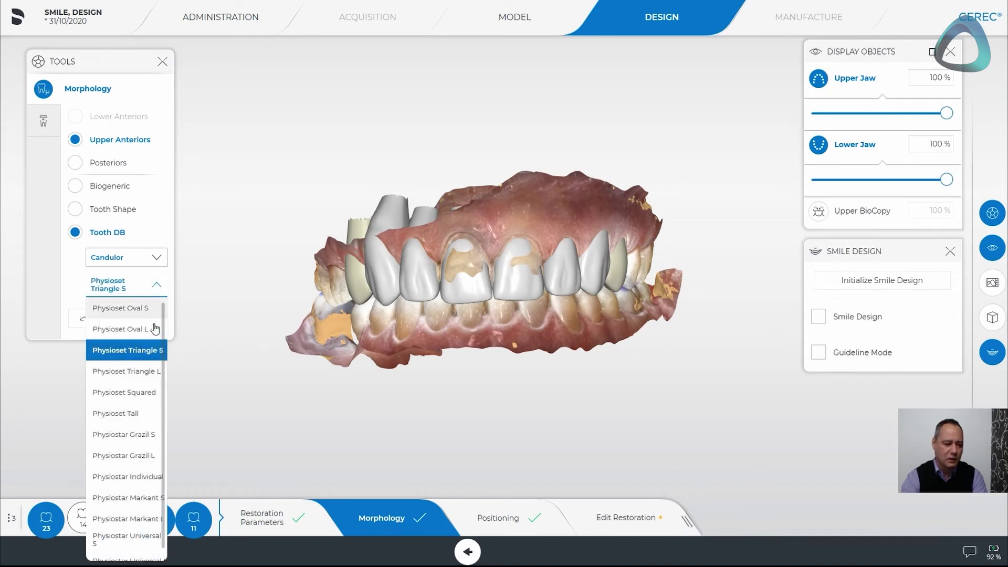
{"action": "left_click", "coordinate": [140, 415]}
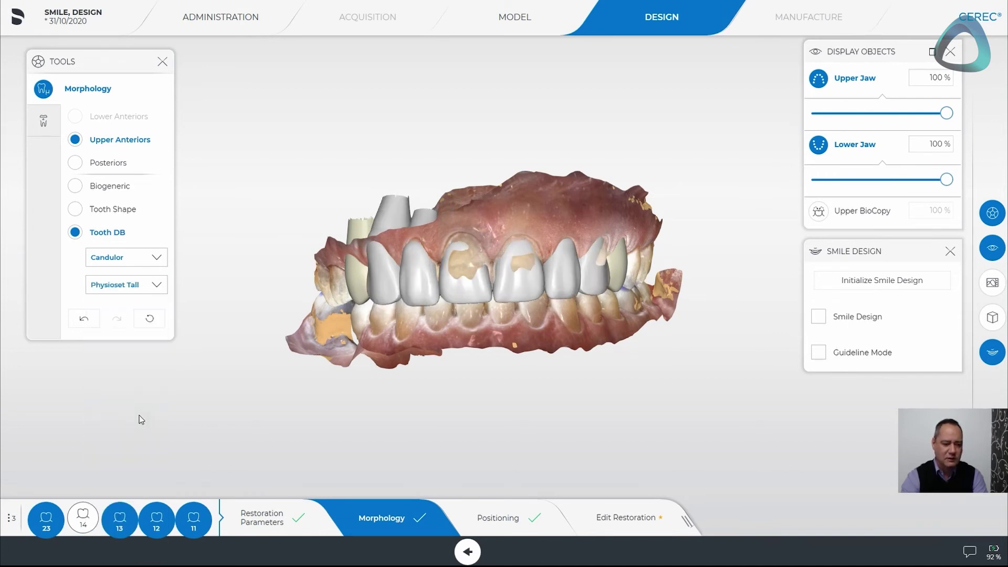
- Switch the tooth library to Vita with the Physiodens Ovoid form and inspect the veneers
{"action": "left_click", "coordinate": [152, 259]}
{"action": "left_click", "coordinate": [143, 293]}
{"action": "left_click", "coordinate": [153, 286]}
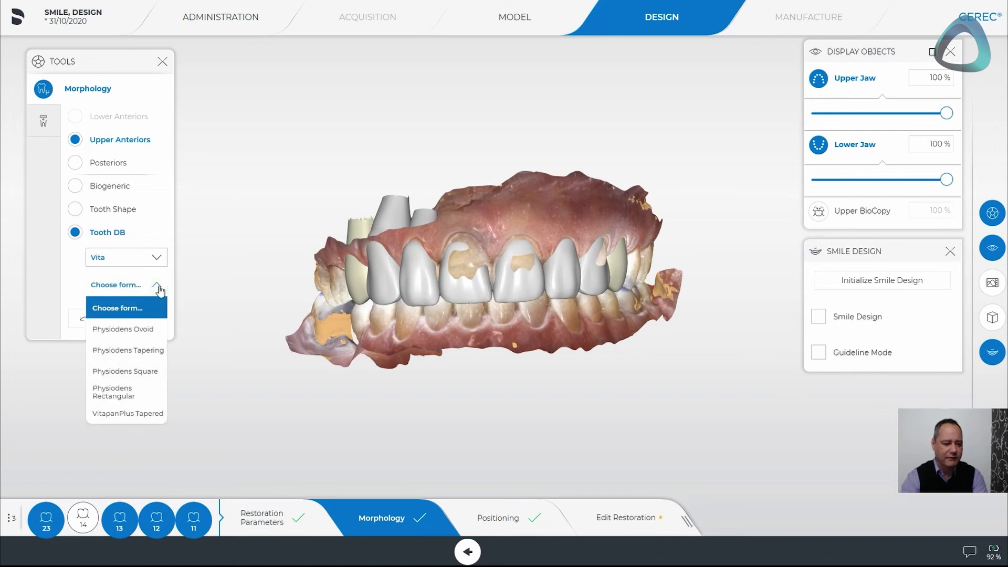
{"action": "left_click", "coordinate": [140, 329]}
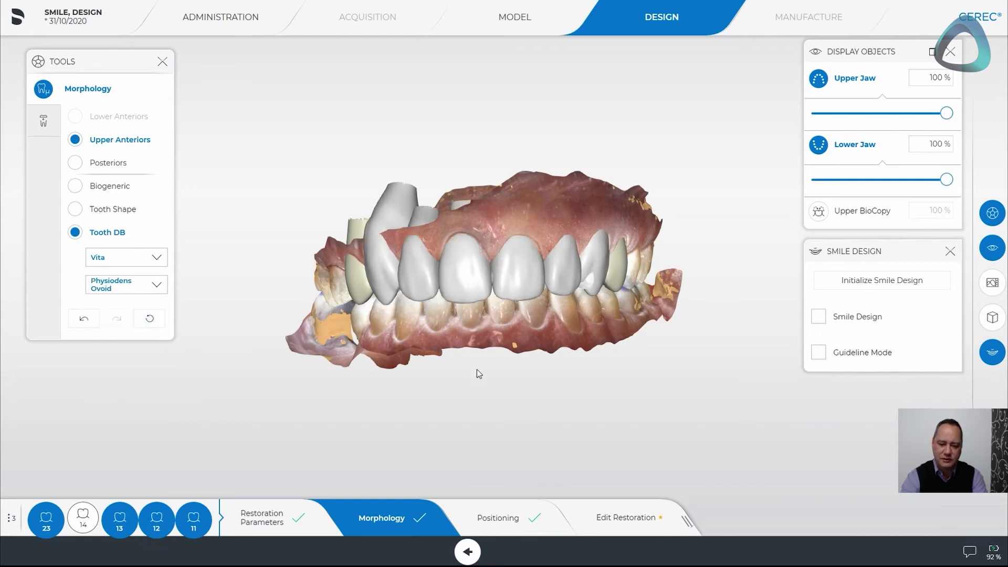
{"action": "left_click_drag", "start_coordinate": [550, 340], "coordinate": [565, 337]}
{"action": "middle_click_drag", "start_coordinate": [577, 332], "coordinate": [557, 354]}
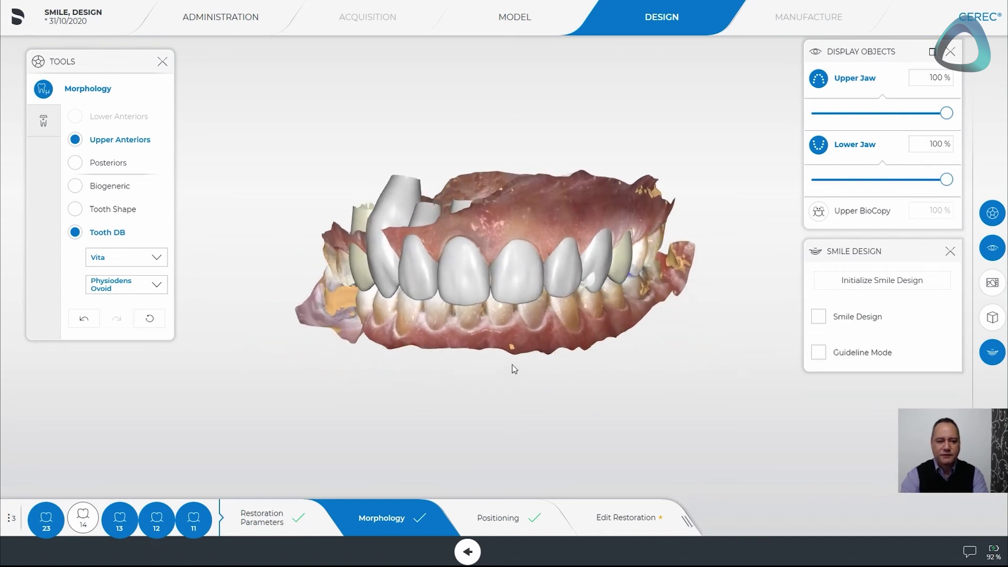
- Show the designed upper teeth in the smile photo via Smile Design with the lower jaw hidden, then enter Edit Restoration
{"action": "left_click", "coordinate": [818, 316]}
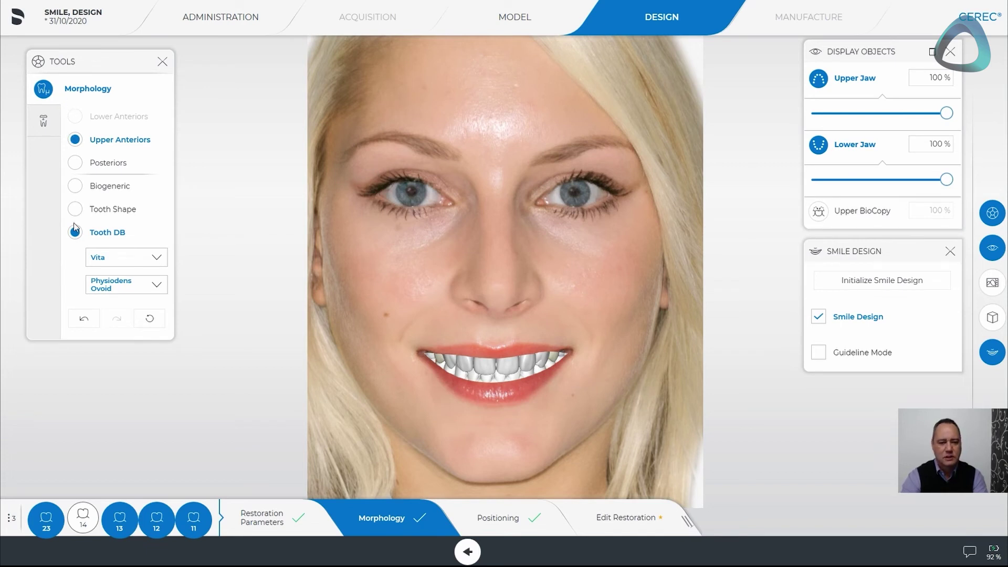
{"action": "left_click", "coordinate": [818, 145]}
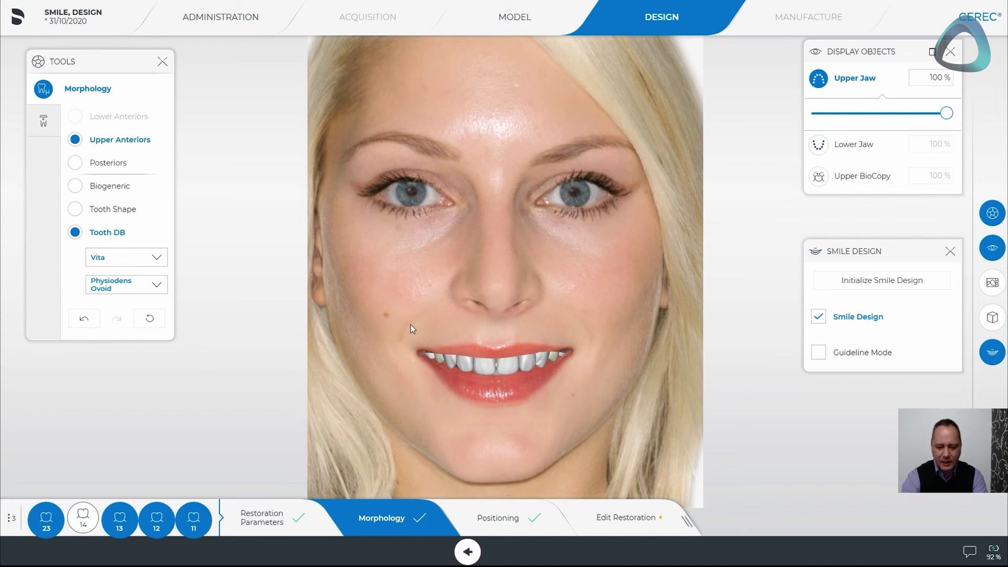
{"action": "left_click", "coordinate": [503, 300]}
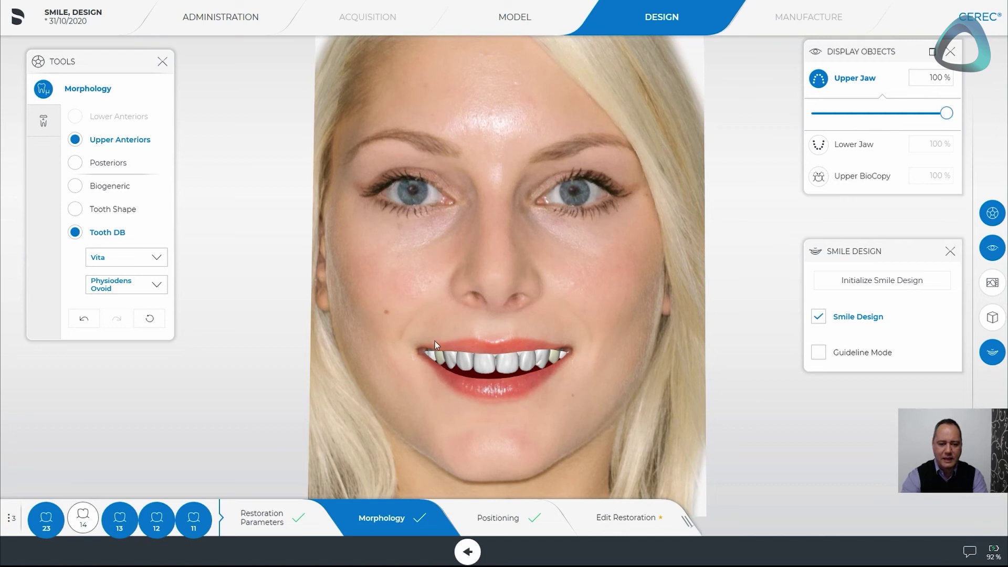
{"action": "mouse_move", "coordinate": [411, 314]}
{"action": "left_mouse_down"}
{"action": "mouse_move", "coordinate": [422, 314]}
{"action": "mouse_move", "coordinate": [410, 287]}
{"action": "mouse_move", "coordinate": [393, 313]}
{"action": "mouse_move", "coordinate": [404, 329]}
{"action": "left_mouse_up"}
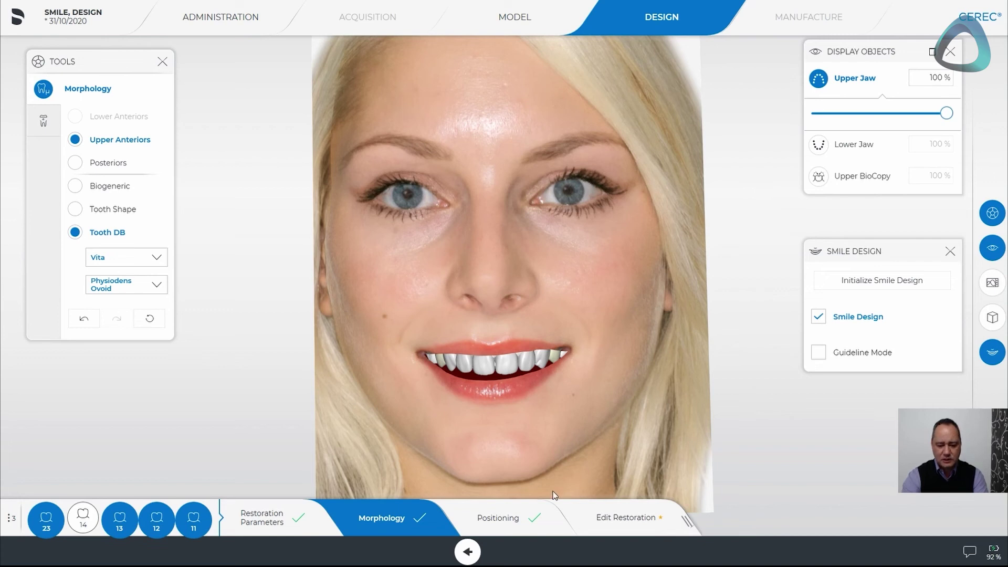
{"action": "left_click", "coordinate": [619, 527]}
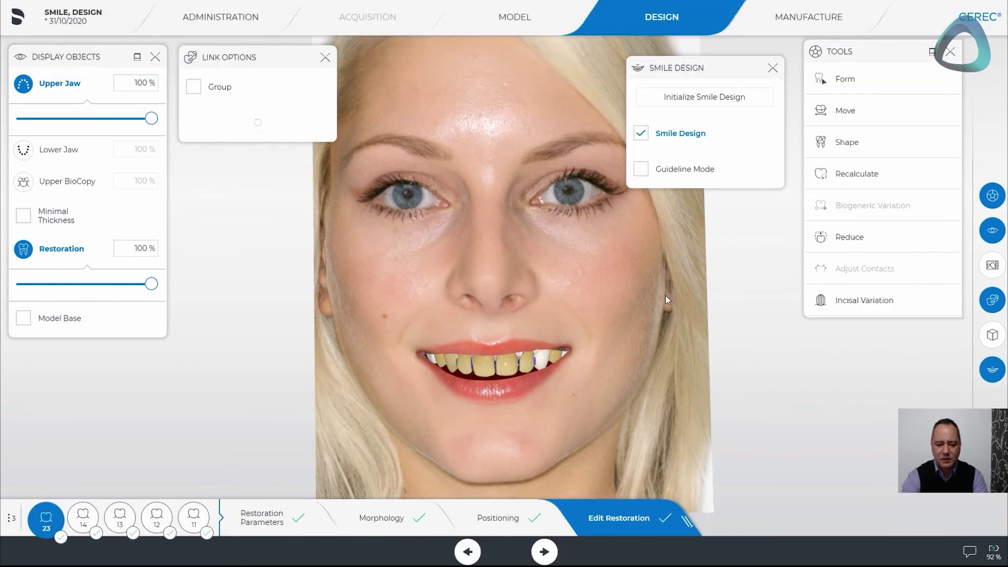
- After the proposal calculates, turn the face view slightly and activate the Shape tool (circular, 2-direction, 3.60)
{"action": "left_click_drag", "start_coordinate": [600, 322], "coordinate": [612, 311]}
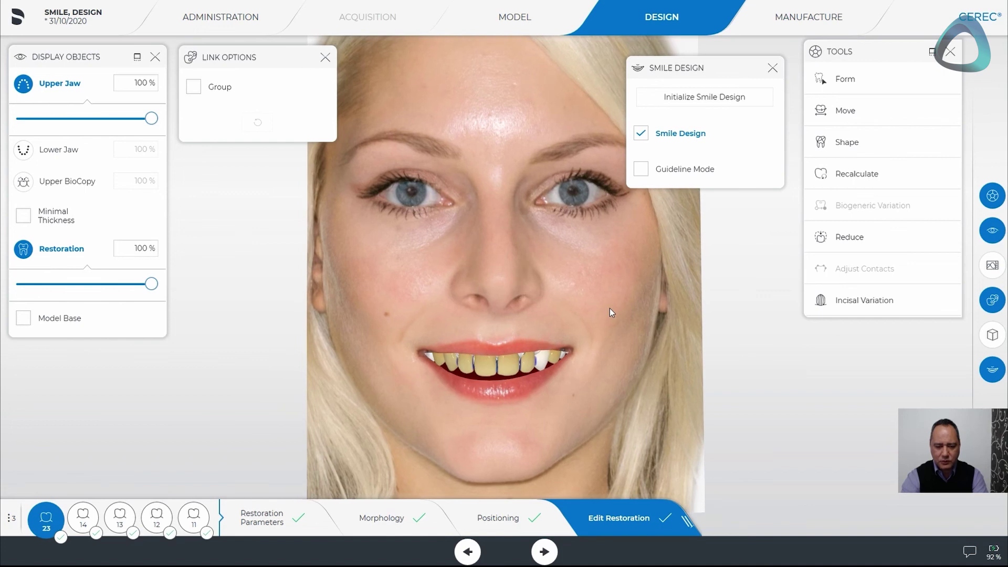
{"action": "left_click_drag", "start_coordinate": [418, 358], "coordinate": [415, 357]}
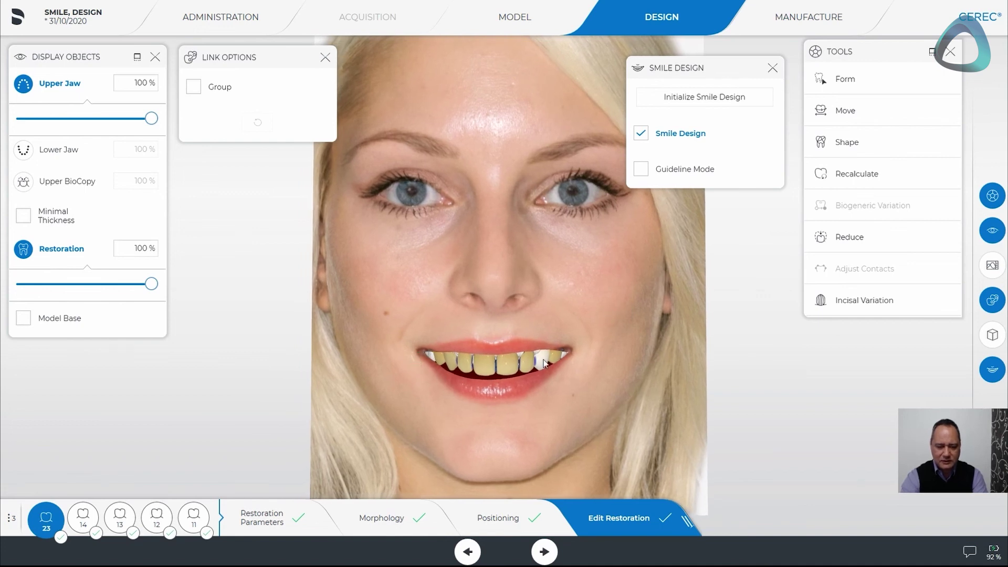
{"action": "left_click", "coordinate": [864, 148]}
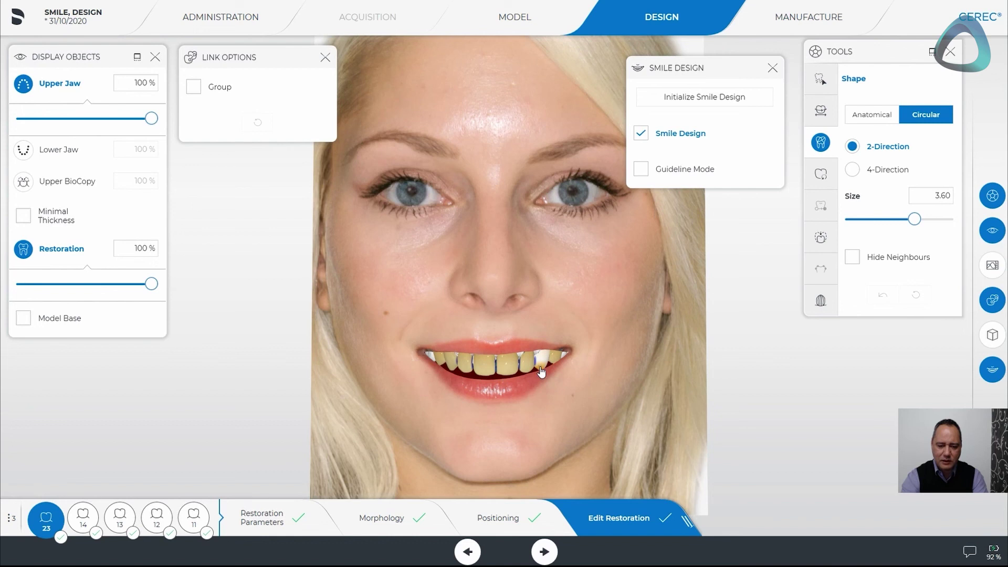
- Reshape the tooth 13 and tooth 11 veneers with the circular Shape tool, then select tooth 12
{"action": "left_click", "coordinate": [475, 371]}
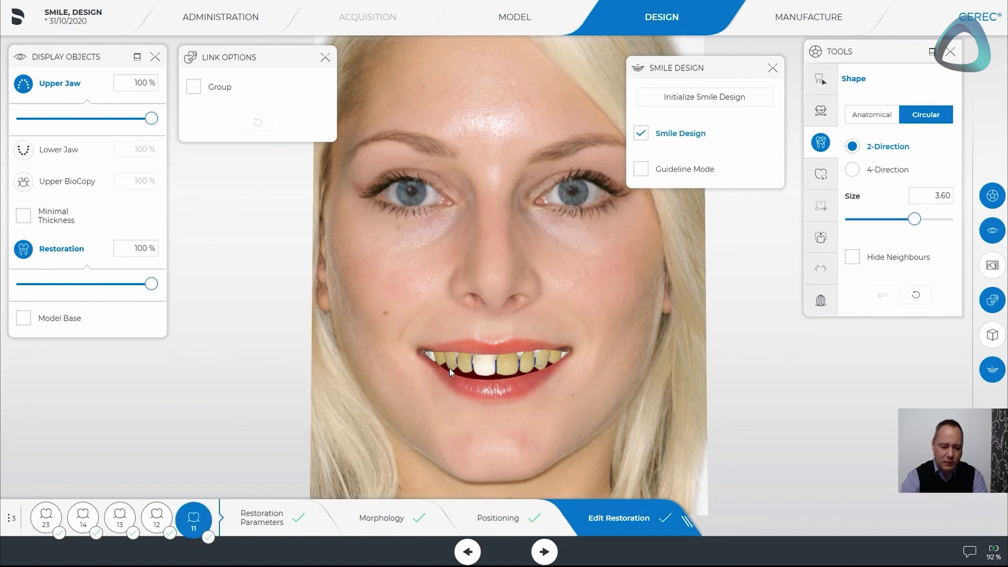
{"action": "left_click", "coordinate": [452, 370]}
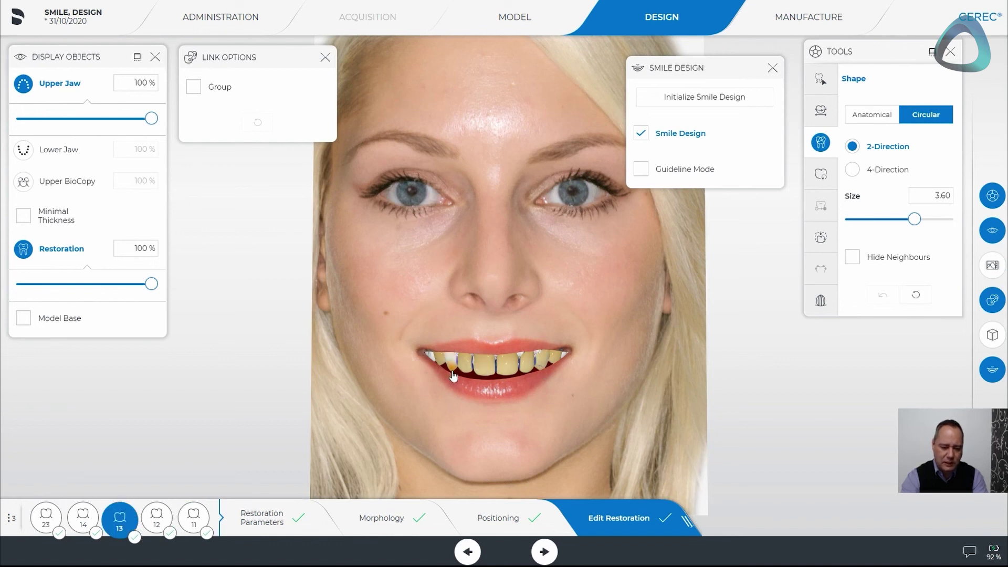
{"action": "left_click", "coordinate": [453, 376]}
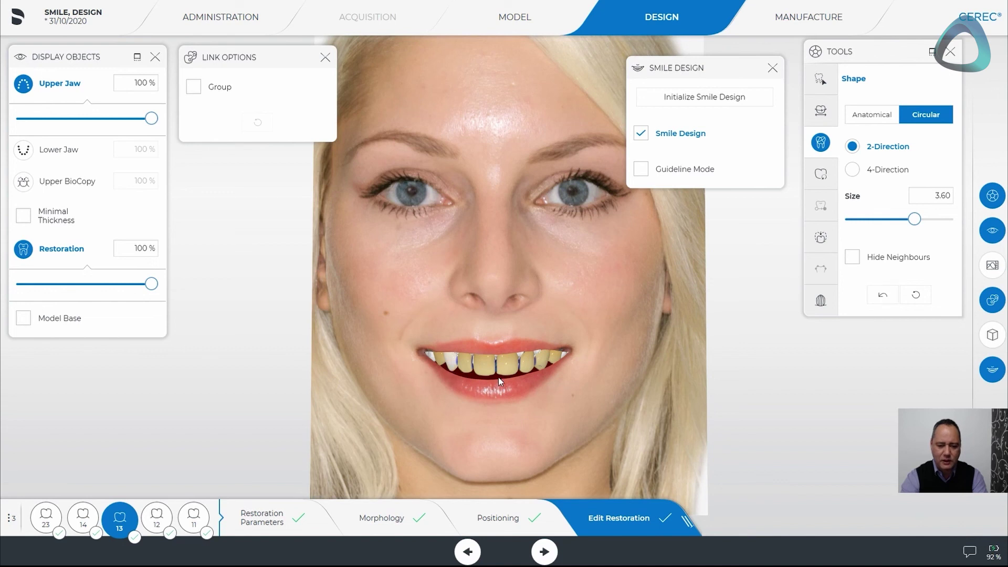
{"action": "left_click", "coordinate": [479, 374]}
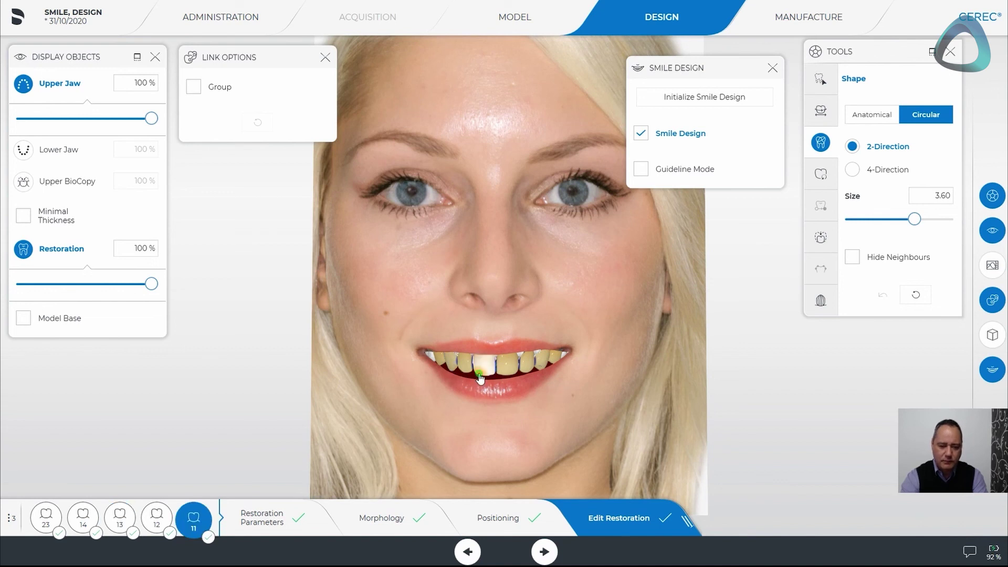
{"action": "left_click", "coordinate": [491, 376]}
{"action": "left_click", "coordinate": [468, 374]}
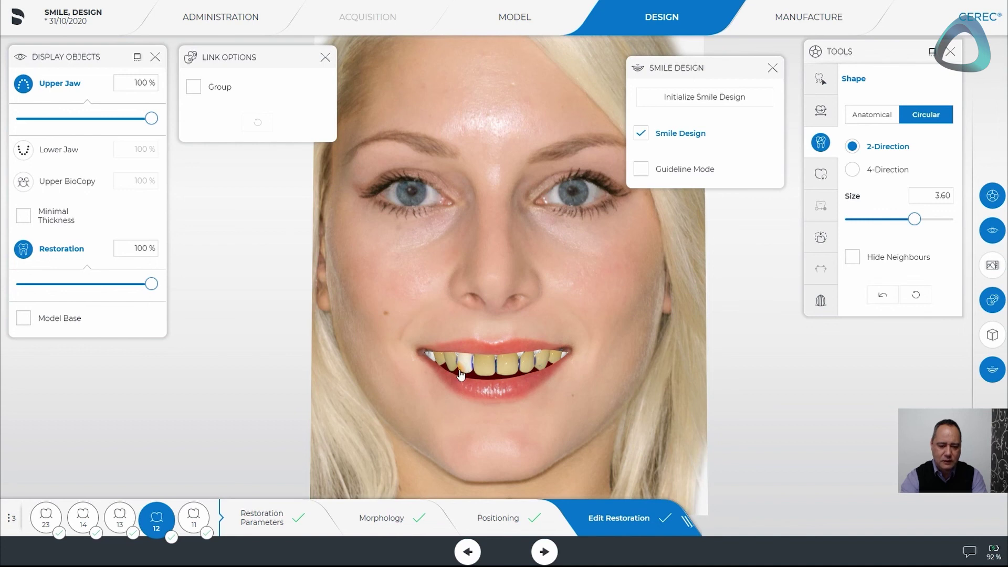
{"action": "left_click_drag", "start_coordinate": [602, 397], "coordinate": [585, 416]}
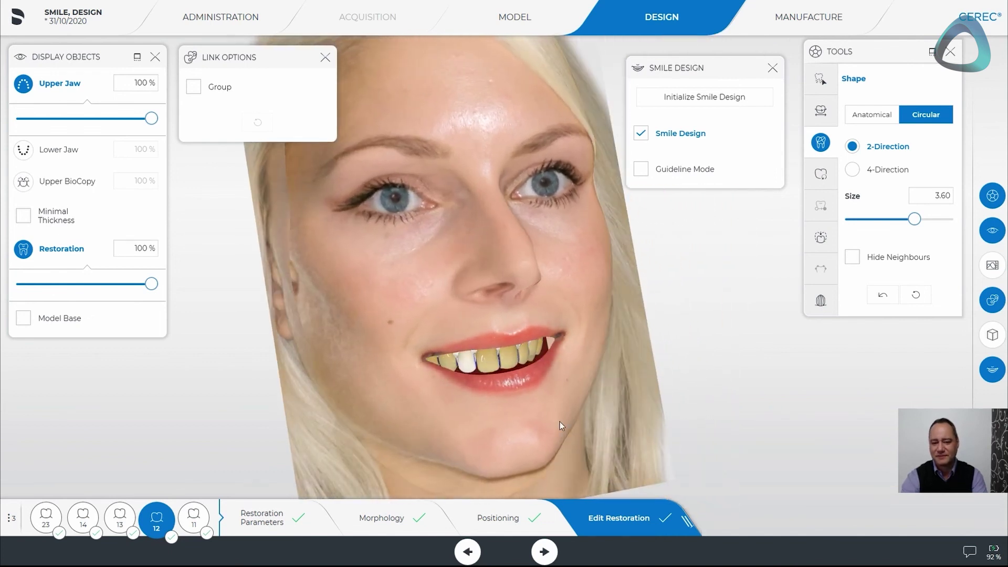
- Select tooth 24 and overlay the smile guidelines on the face photo with Guideline Mode
{"action": "left_click", "coordinate": [571, 342]}
{"action": "left_click_drag", "start_coordinate": [571, 350], "coordinate": [555, 362]}
{"action": "left_click", "coordinate": [640, 169]}
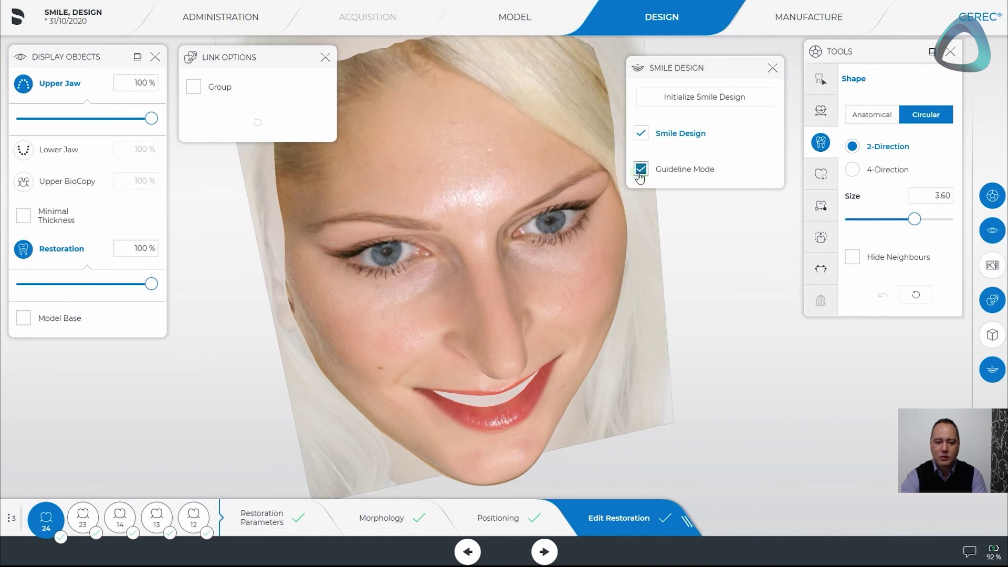
{"action": "mouse_move", "coordinate": [502, 234]}
{"action": "left_mouse_down"}
{"action": "mouse_move", "coordinate": [476, 229]}
{"action": "mouse_move", "coordinate": [493, 220]}
{"action": "mouse_move", "coordinate": [513, 251]}
{"action": "mouse_move", "coordinate": [489, 250]}
{"action": "mouse_move", "coordinate": [515, 232]}
{"action": "left_mouse_up"}
- Check the restorations against the guidelines from frontal, profile and three-quarter angles, selecting tooth 14
{"action": "left_click_drag", "start_coordinate": [634, 185], "coordinate": [586, 372]}
{"action": "left_click_drag", "start_coordinate": [607, 338], "coordinate": [718, 341]}
{"action": "left_click_drag", "start_coordinate": [489, 368], "coordinate": [585, 247]}
{"action": "left_click_drag", "start_coordinate": [543, 389], "coordinate": [406, 346]}
{"action": "left_click", "coordinate": [485, 359]}
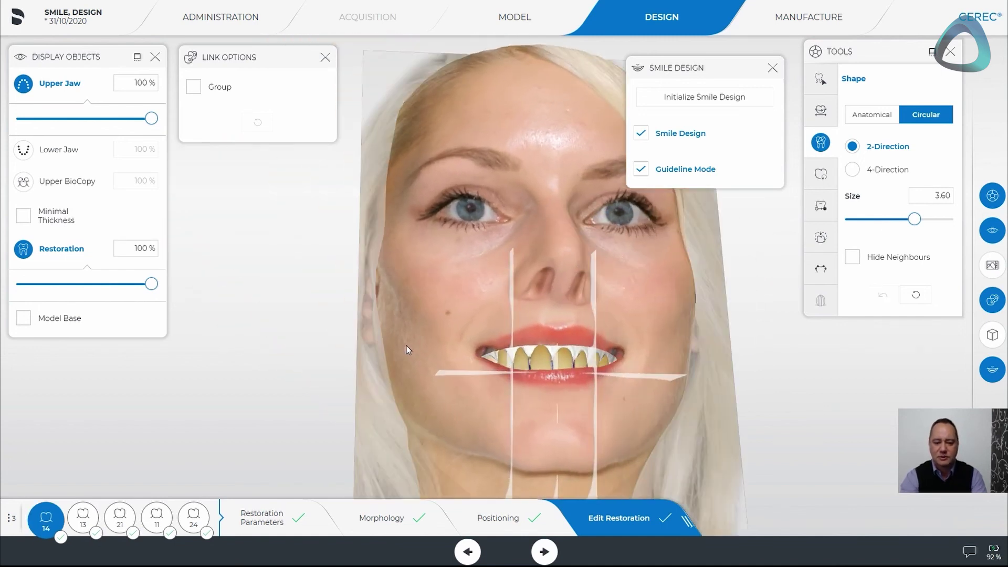
{"action": "left_click_drag", "start_coordinate": [561, 292], "coordinate": [542, 307]}
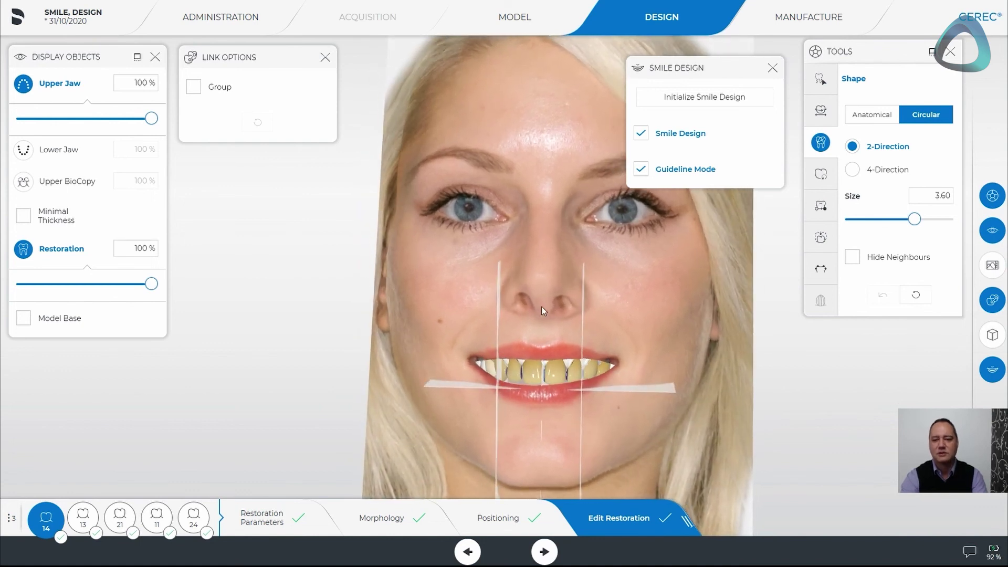